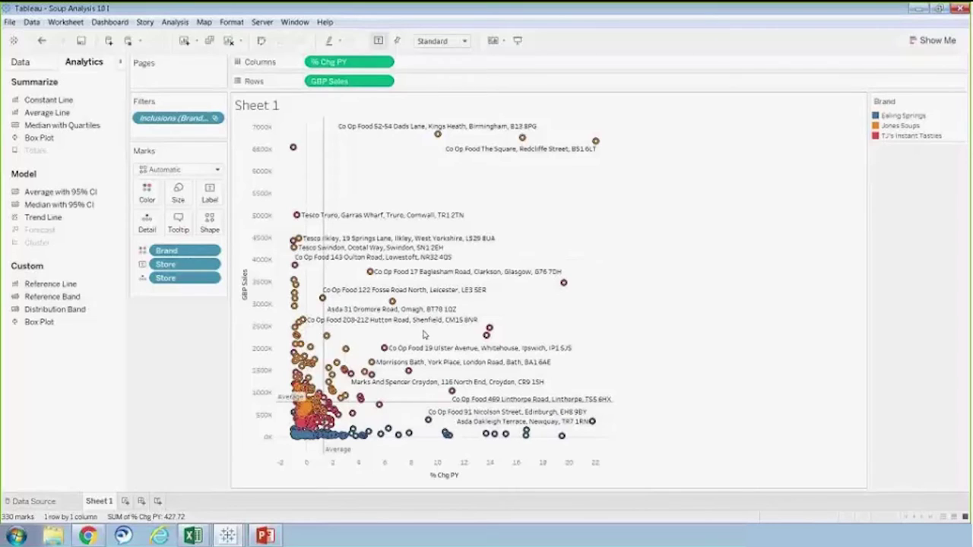
- Switch to the Soup Data Model workbook in Excel and examine the Power Pivot table relationships in diagram view
{"action": "left_click", "coordinate": [192, 537]}
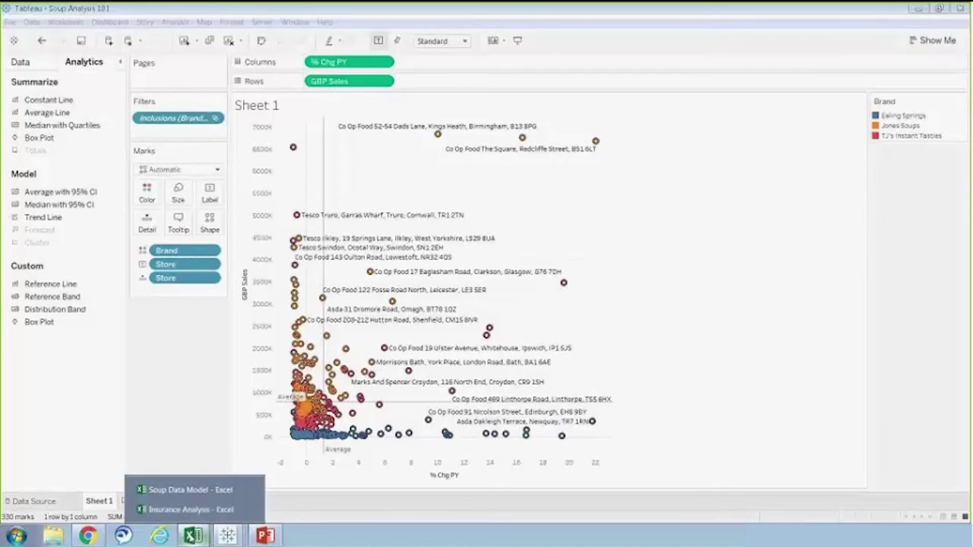
{"action": "left_click", "coordinate": [190, 489]}
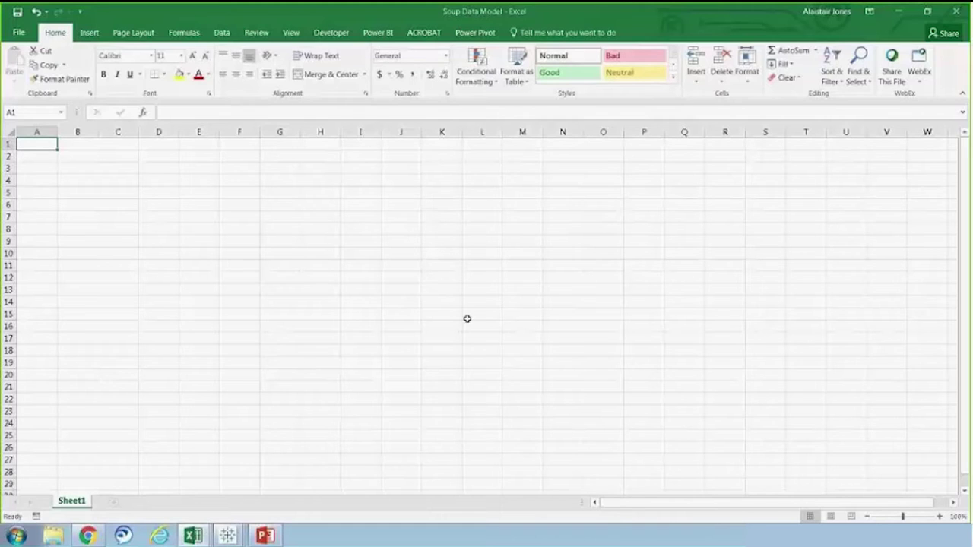
{"action": "left_click", "coordinate": [467, 35]}
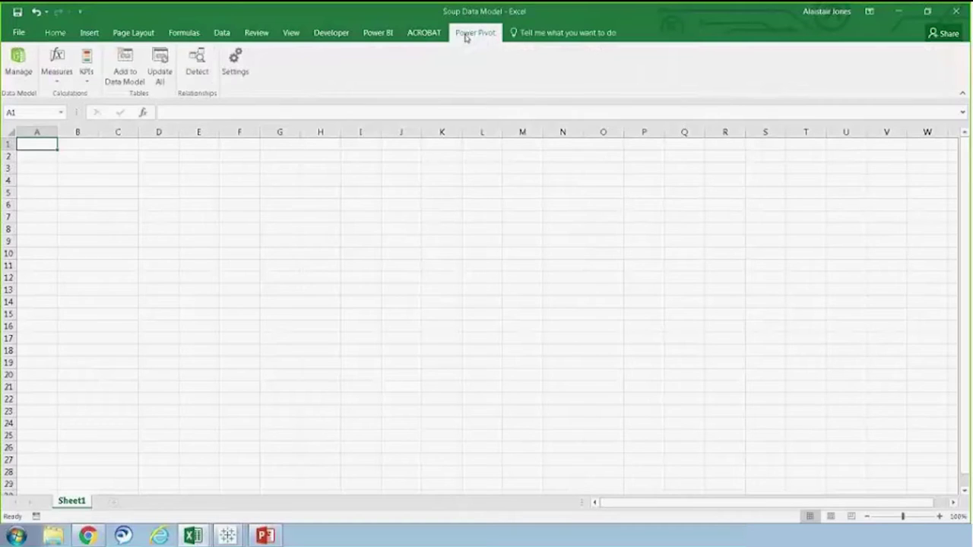
{"action": "left_click", "coordinate": [18, 61]}
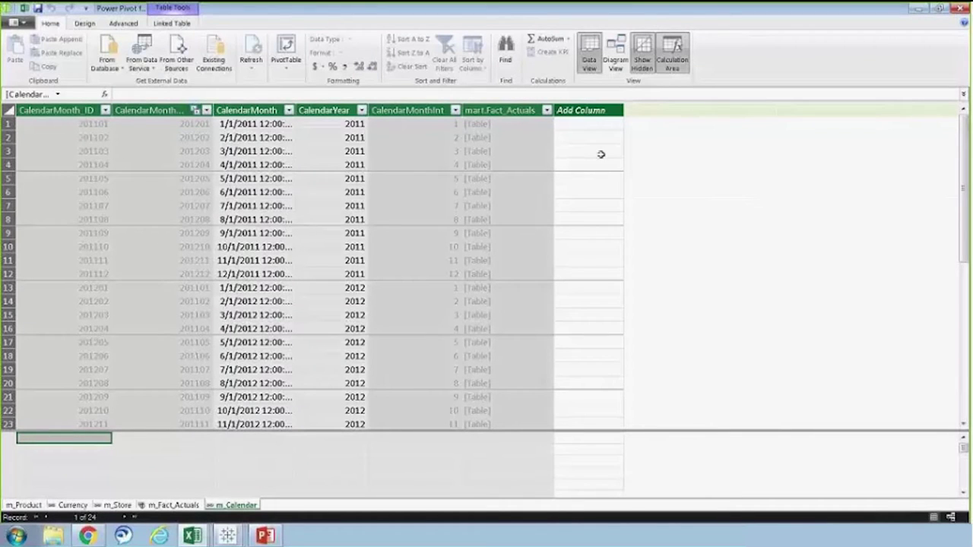
{"action": "left_click", "coordinate": [613, 62]}
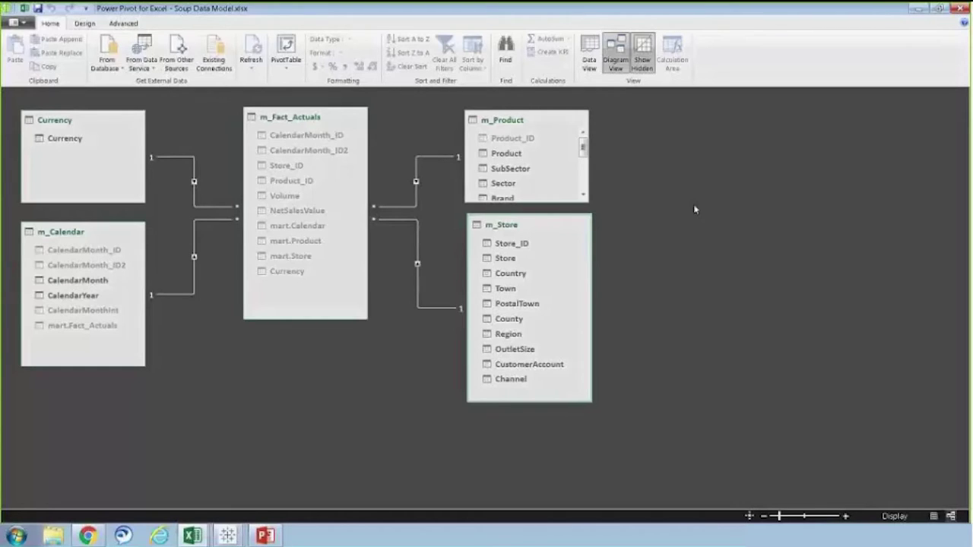
{"action": "left_click", "coordinate": [955, 7]}
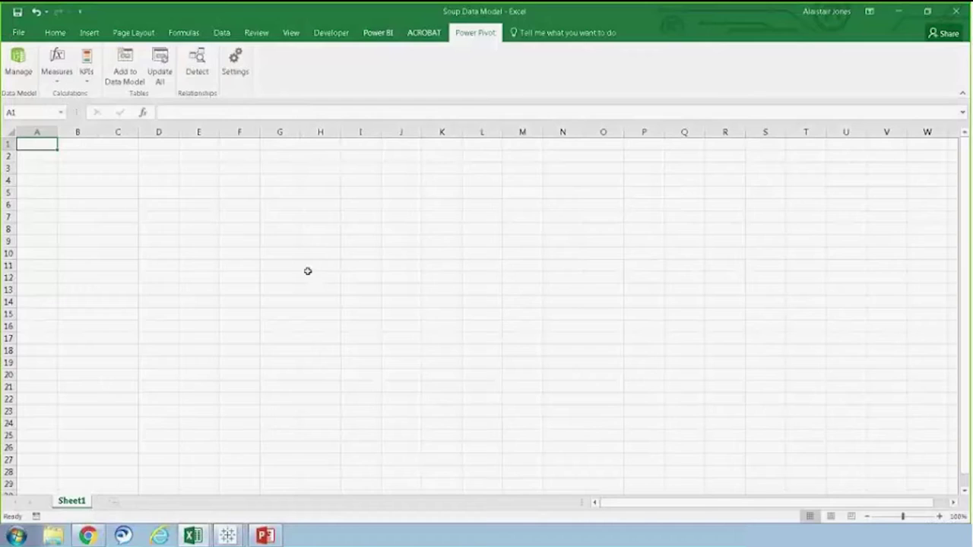
- Create a new query from the Sales Regions Excel workbook in the Soup folder
{"action": "left_click", "coordinate": [222, 35]}
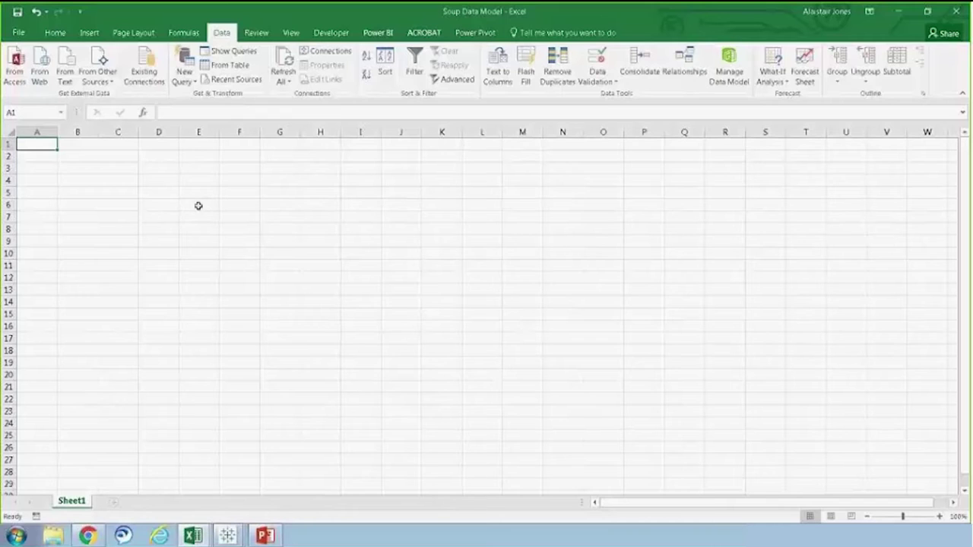
{"action": "left_click", "coordinate": [183, 80]}
{"action": "mouse_move", "coordinate": [188, 102]}
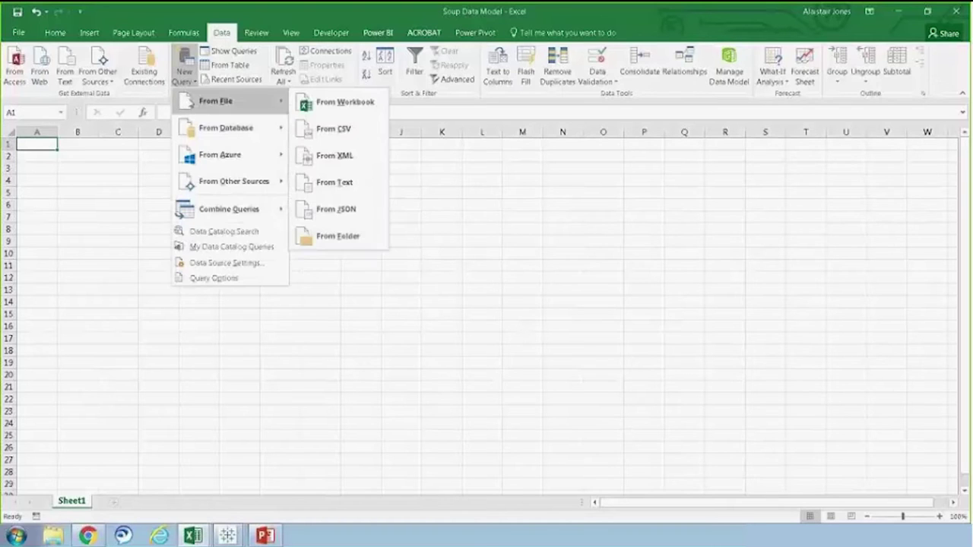
{"action": "mouse_move", "coordinate": [225, 191]}
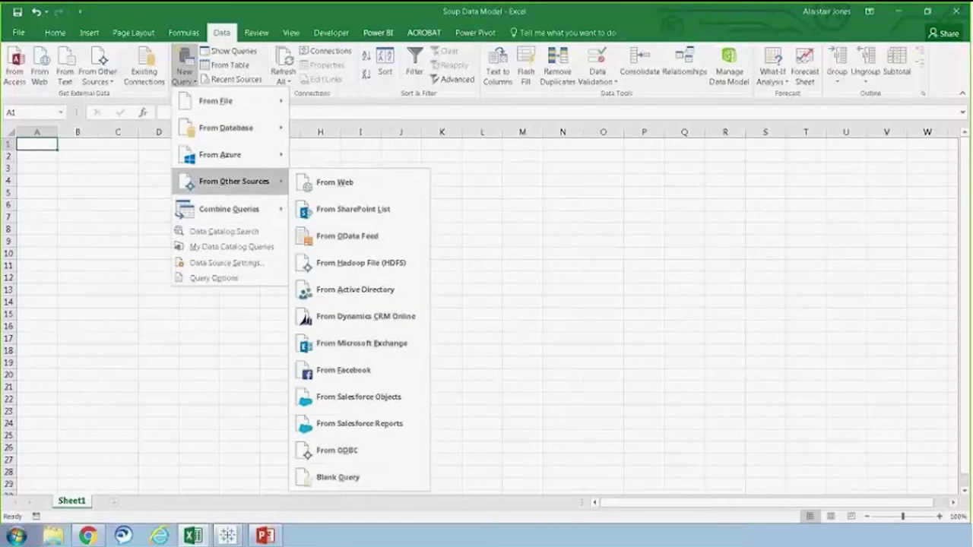
{"action": "mouse_move", "coordinate": [270, 102]}
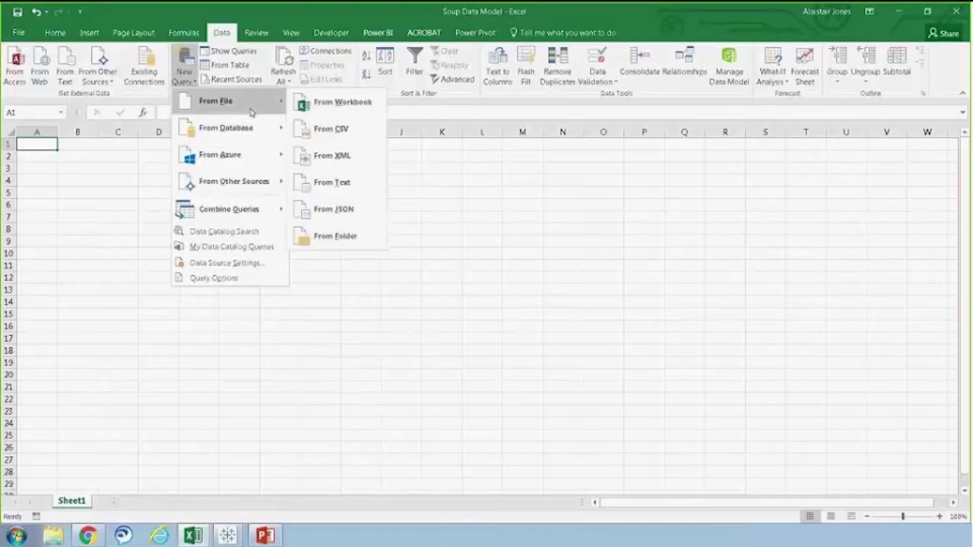
{"action": "left_click", "coordinate": [345, 102]}
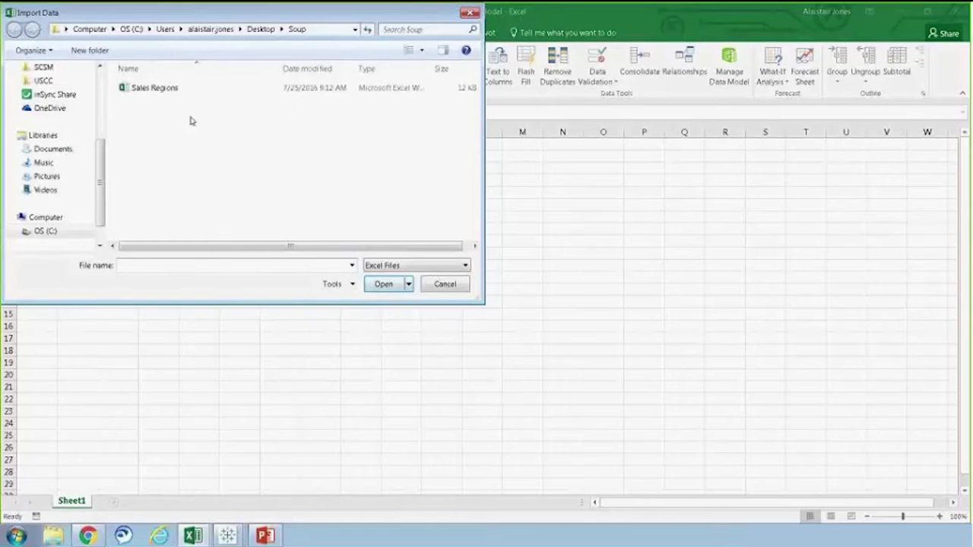
{"action": "left_click", "coordinate": [146, 89]}
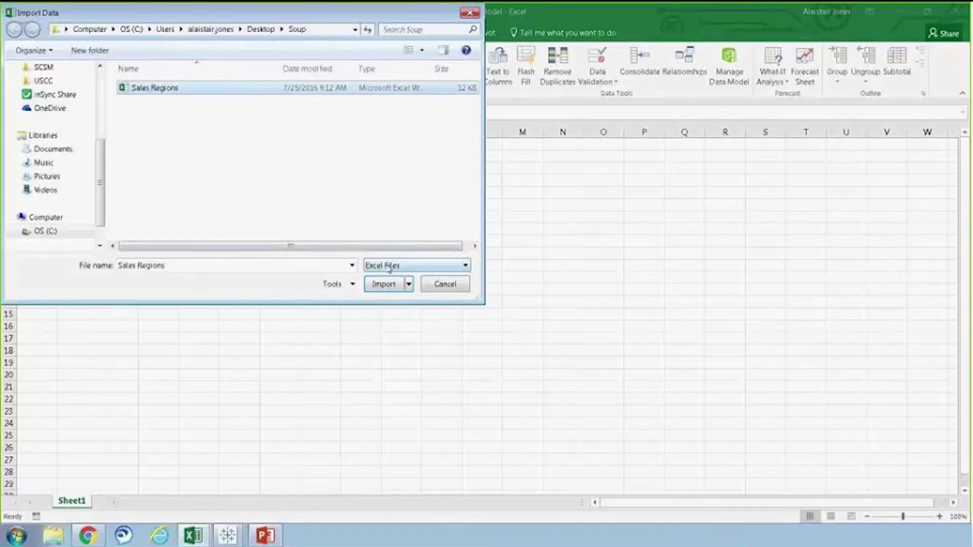
{"action": "left_click", "coordinate": [386, 285]}
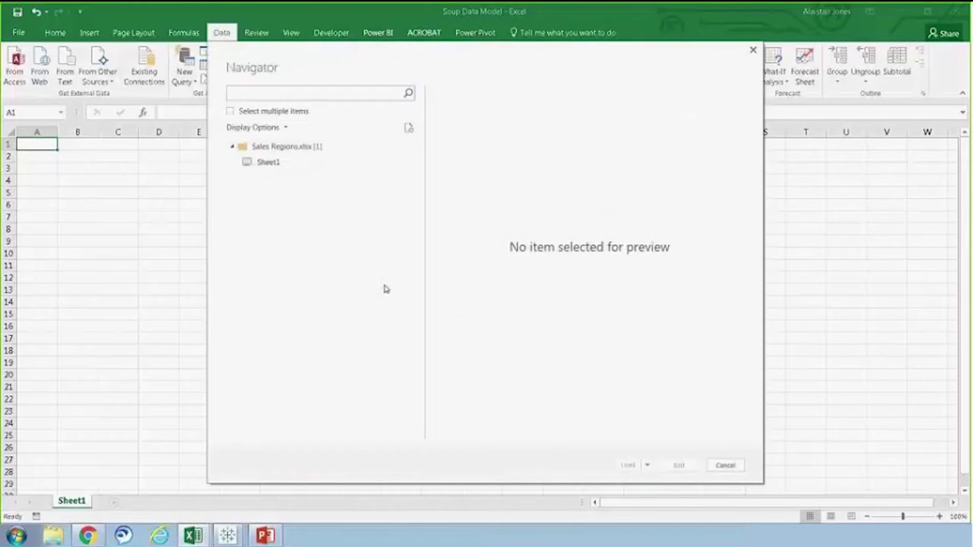
- Open Sheet1 of Sales Regions for editing in the Query Editor and refresh its data preview
{"action": "left_click", "coordinate": [270, 164]}
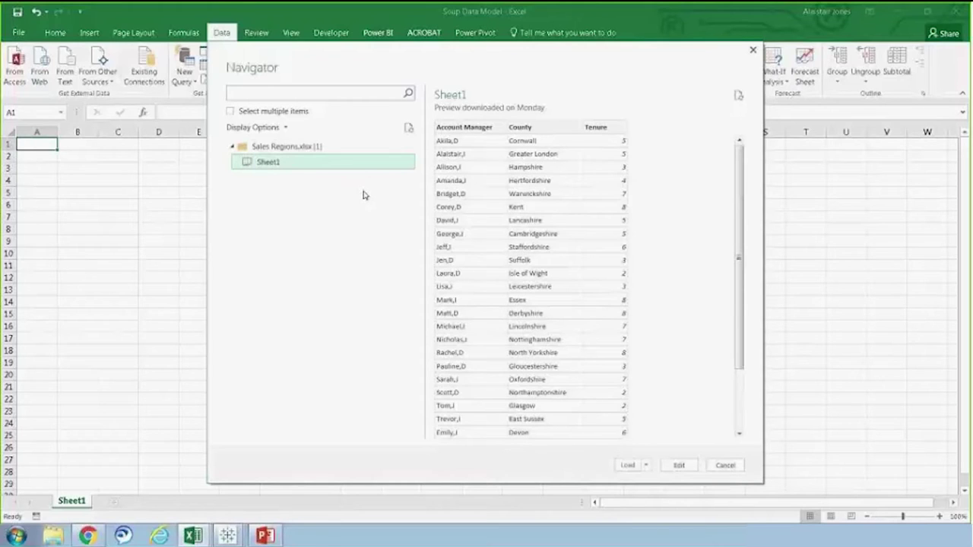
{"action": "left_click", "coordinate": [679, 466]}
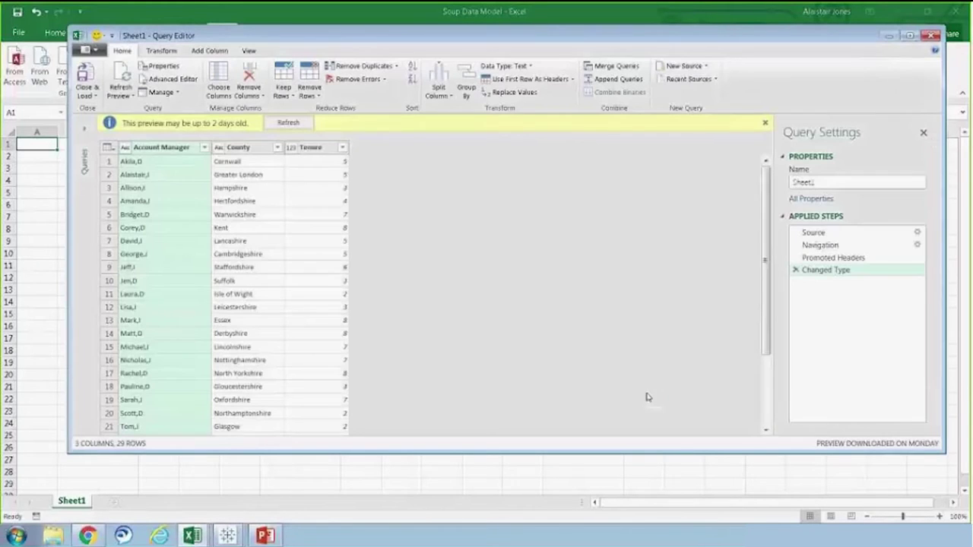
{"action": "left_click", "coordinate": [279, 124]}
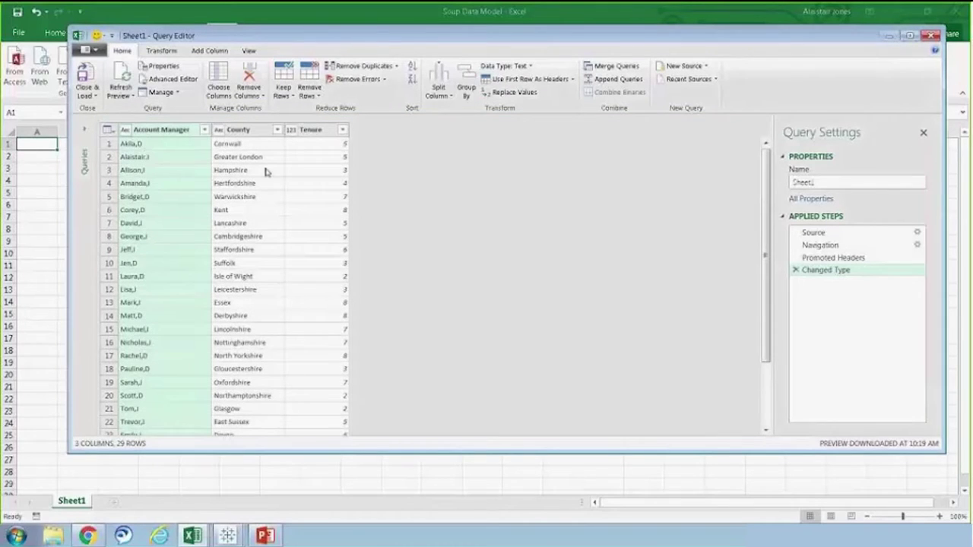
- Split the Account Manager column at each comma and remove the resulting Account Manager.2 column
{"action": "left_click", "coordinate": [439, 92]}
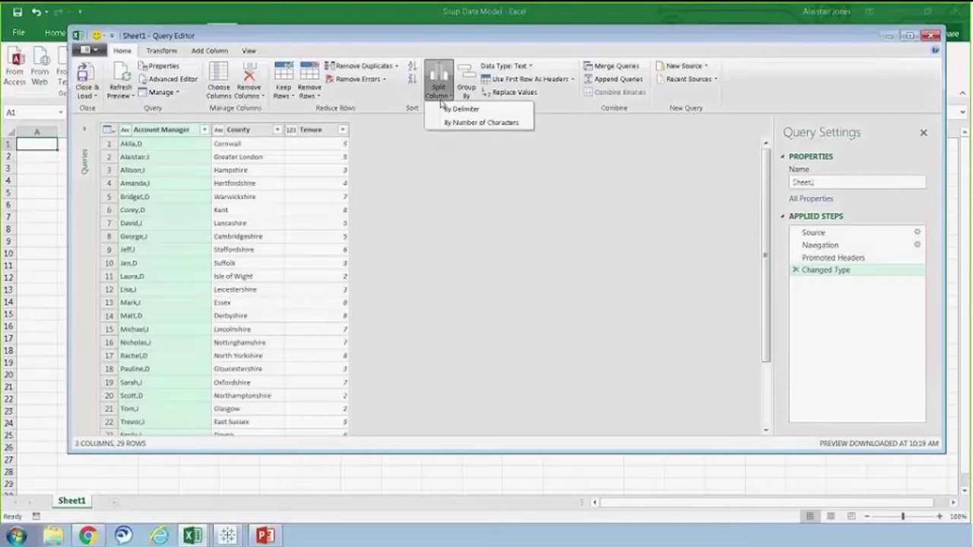
{"action": "left_click", "coordinate": [445, 110]}
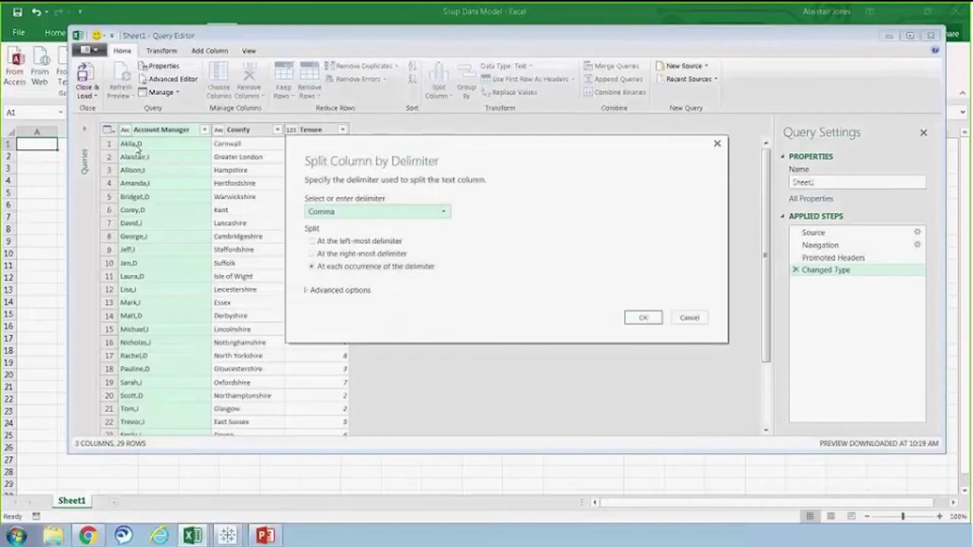
{"action": "left_click", "coordinate": [643, 317]}
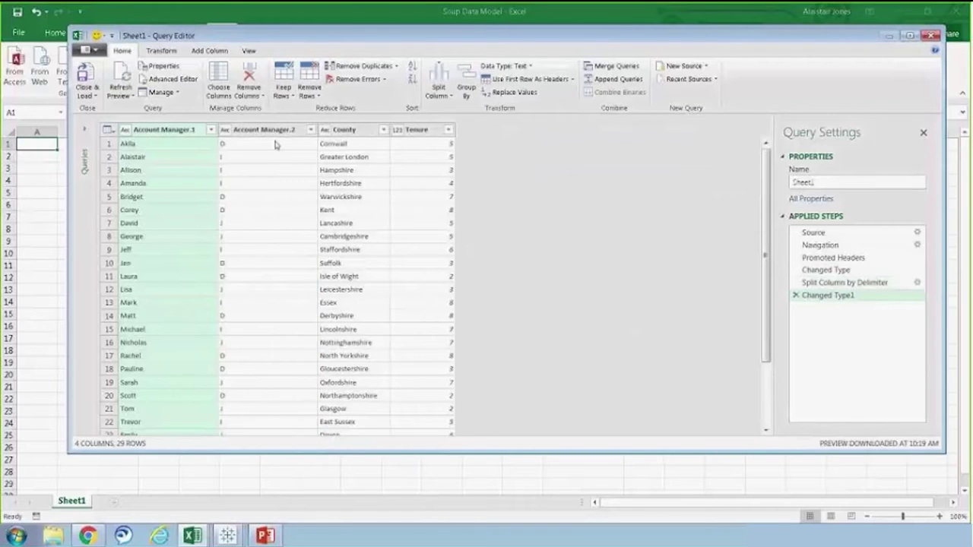
{"action": "right_click", "coordinate": [263, 131]}
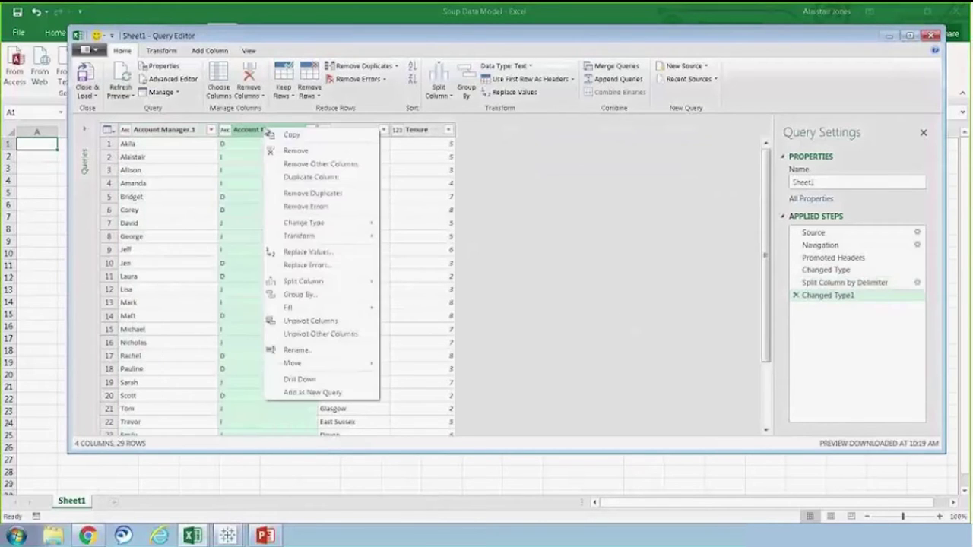
{"action": "left_click", "coordinate": [279, 151]}
- Rename the Account Manager.1 column to Account Manager and remove the Tenure column
{"action": "right_click", "coordinate": [187, 133]}
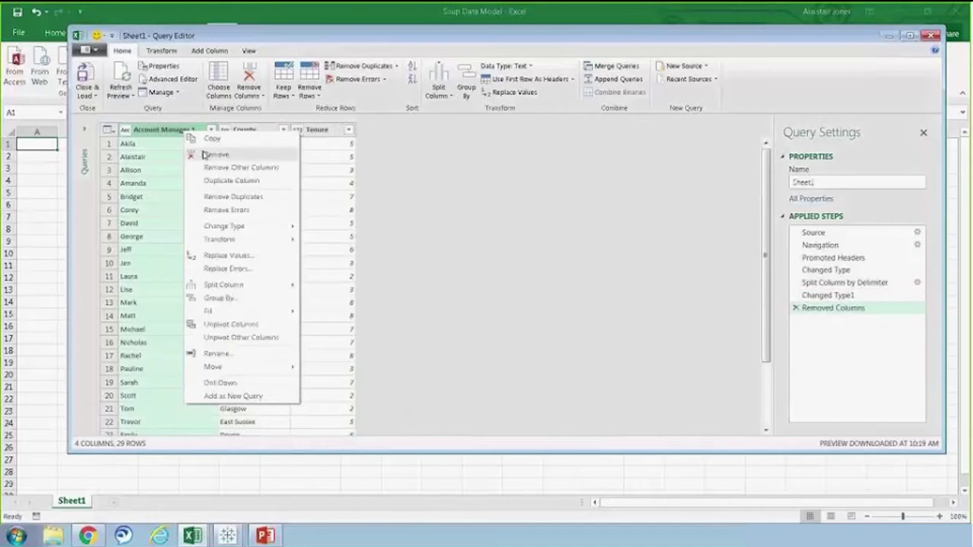
{"action": "left_click", "coordinate": [216, 354]}
{"action": "left_click", "coordinate": [190, 130]}
{"action": "key", "text": "BackSpace"}
{"action": "key", "text": "BackSpace"}
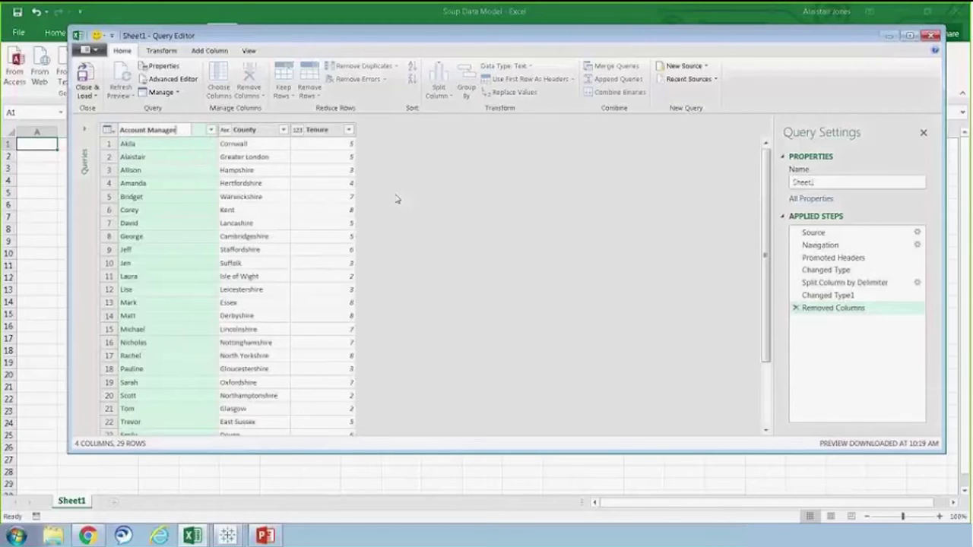
{"action": "key", "text": "Return"}
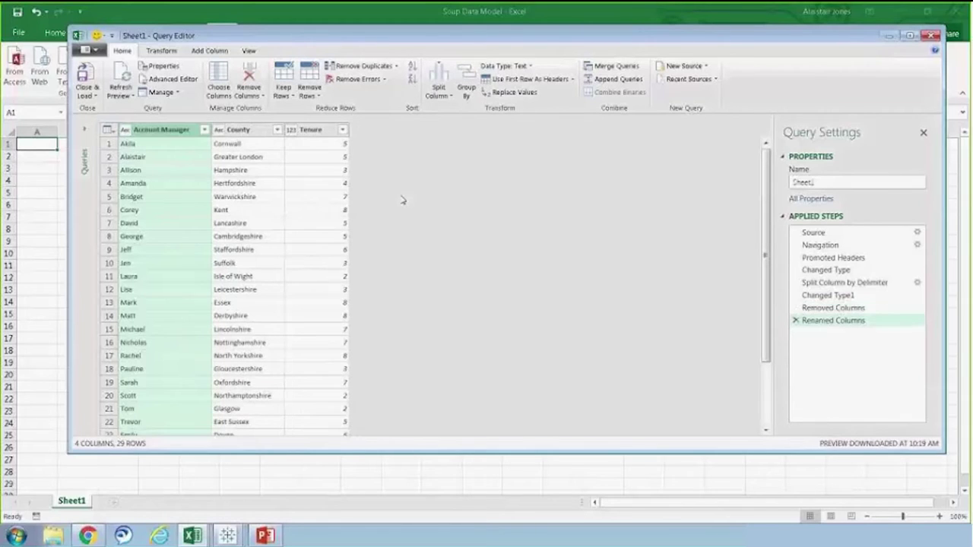
{"action": "left_click", "coordinate": [324, 131]}
{"action": "right_click", "coordinate": [323, 132]}
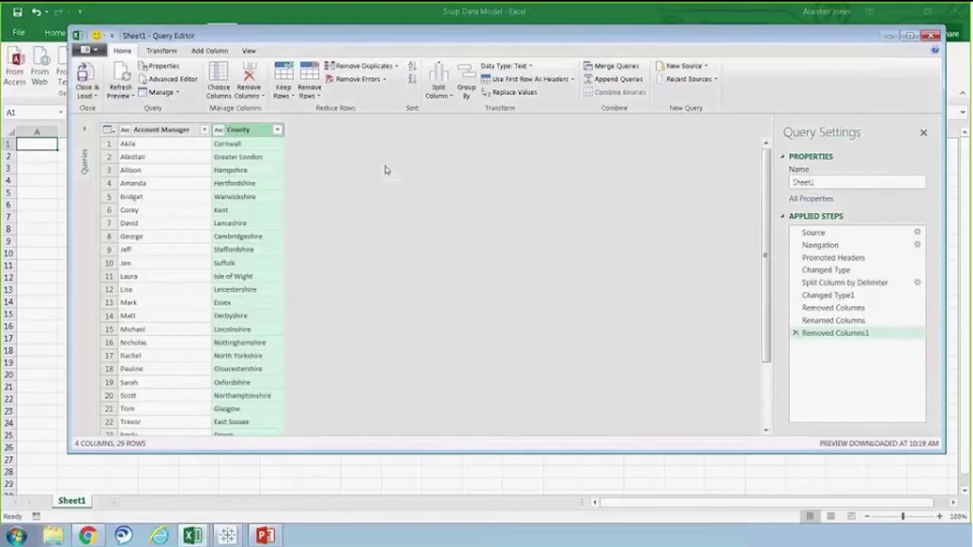
- Start a new conditional column and name it Country
{"action": "left_click", "coordinate": [213, 49]}
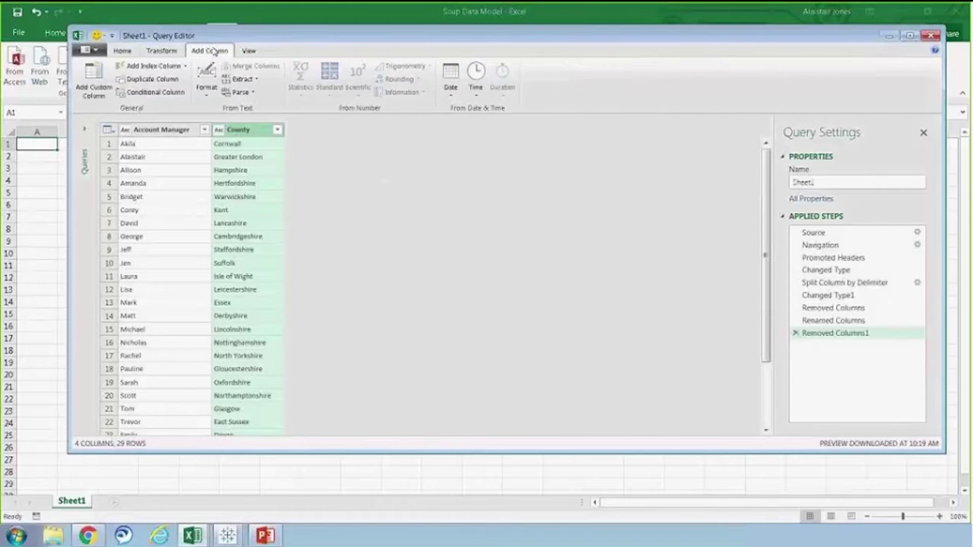
{"action": "left_click", "coordinate": [177, 93]}
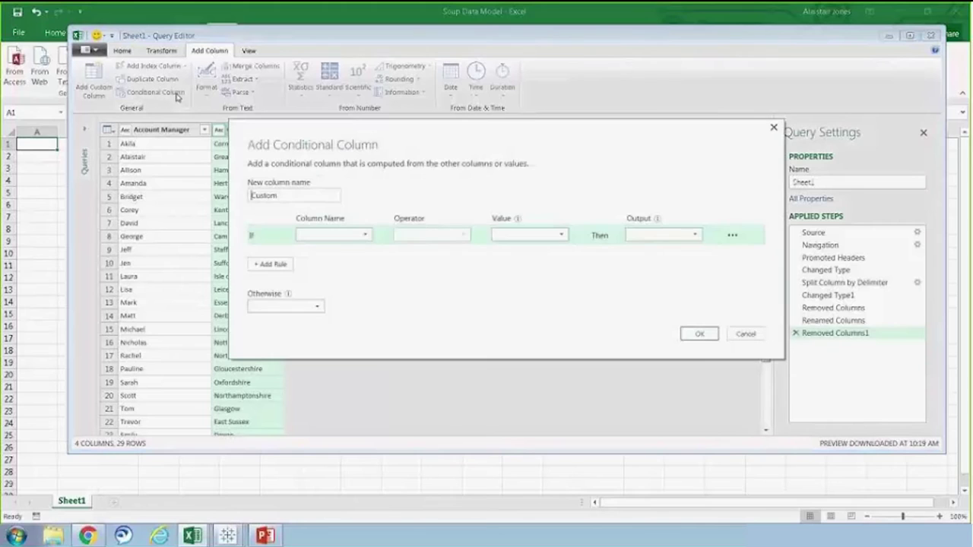
{"action": "left_click_drag", "start_coordinate": [311, 192], "coordinate": [213, 188]}
{"action": "key", "text": "End"}
{"action": "key", "text": "BackSpace"}
{"action": "key", "text": "BackSpace"}
{"action": "key", "text": "BackSpace"}
{"action": "key", "text": "BackSpace"}
{"action": "key", "text": "BackSpace"}
{"action": "key", "text": "BackSpace"}
{"action": "type", "text": "Country"}
- Define the first rule so that County equals Aberdeen outputs Scotland
{"action": "left_click", "coordinate": [315, 233]}
{"action": "left_click", "coordinate": [313, 265]}
{"action": "left_click", "coordinate": [499, 234]}
{"action": "type", "text": "Aberdeen"}
{"action": "key", "text": "Tab"}
{"action": "type", "text": "Scotland"}
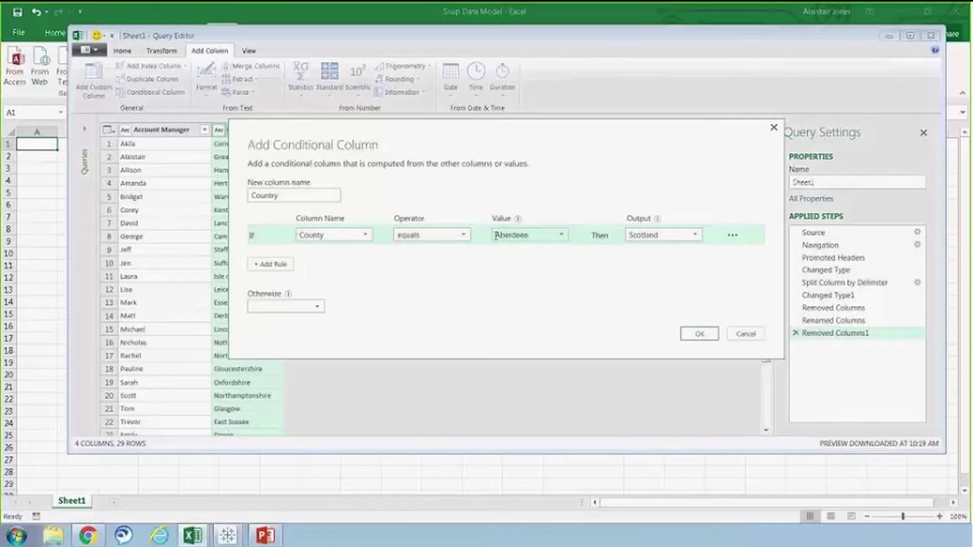
- Add a second rule so that County equals Glasgow outputs Scotland
{"action": "left_click", "coordinate": [271, 264]}
{"action": "left_click", "coordinate": [343, 256]}
{"action": "left_click", "coordinate": [326, 281]}
{"action": "left_click", "coordinate": [521, 255]}
{"action": "type", "text": "Glasgow"}
{"action": "left_click", "coordinate": [657, 255]}
{"action": "type", "text": "Scotland"}
- Set the otherwise output to England and create the conditional column
{"action": "left_click", "coordinate": [263, 327]}
{"action": "type", "text": "England"}
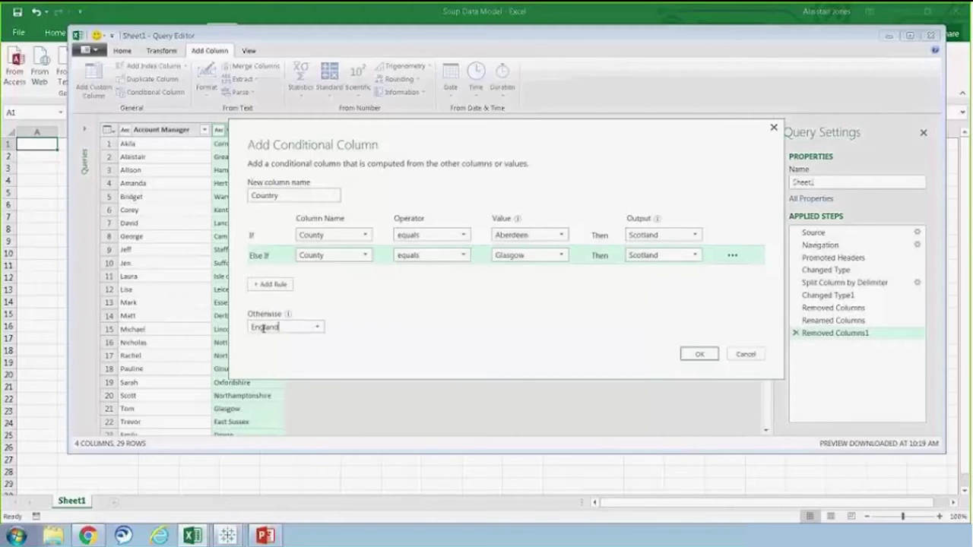
{"action": "left_click", "coordinate": [694, 354]}
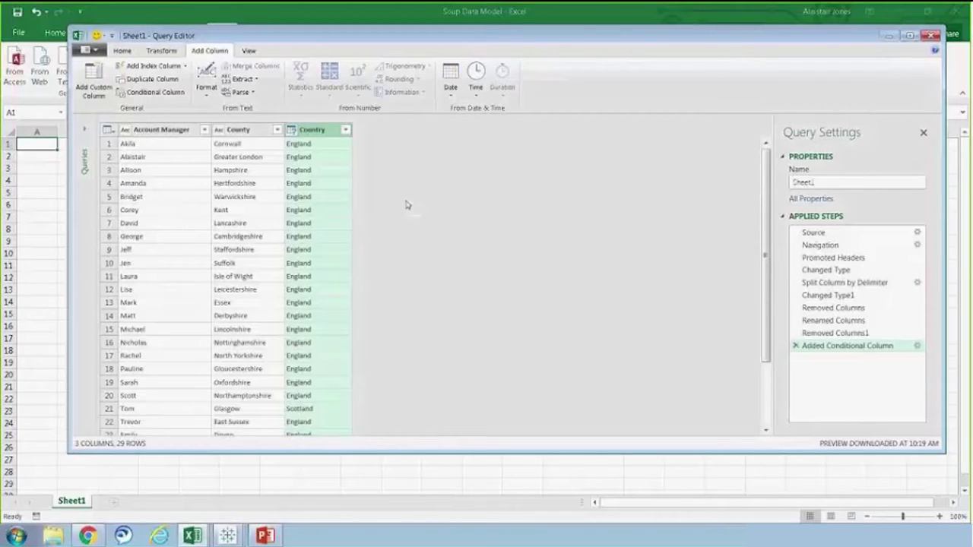
- Name the query SoupAccountManagers and load its result into the workbook
{"action": "double_click", "coordinate": [867, 183]}
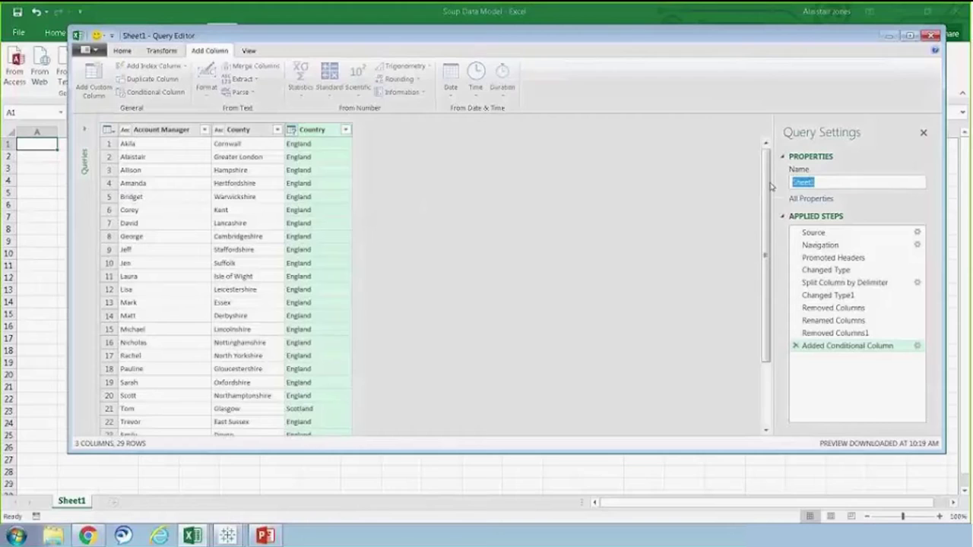
{"action": "type", "text": "SoupAccountManagers"}
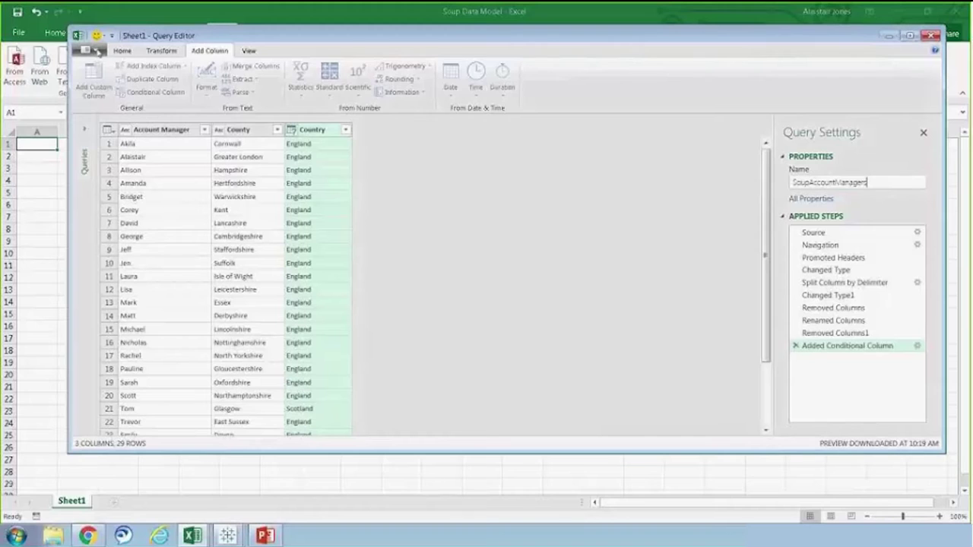
{"action": "left_click", "coordinate": [121, 50]}
{"action": "left_click", "coordinate": [87, 76]}
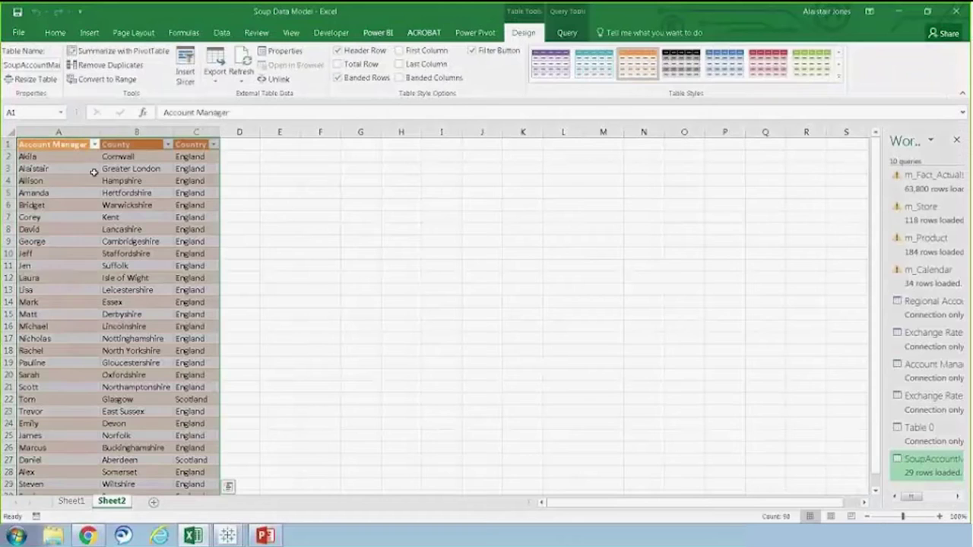
- Add the loaded SoupAccountManagers table to the Power Pivot data model
{"action": "left_click", "coordinate": [181, 203]}
{"action": "left_click", "coordinate": [68, 180]}
{"action": "left_click", "coordinate": [61, 144]}
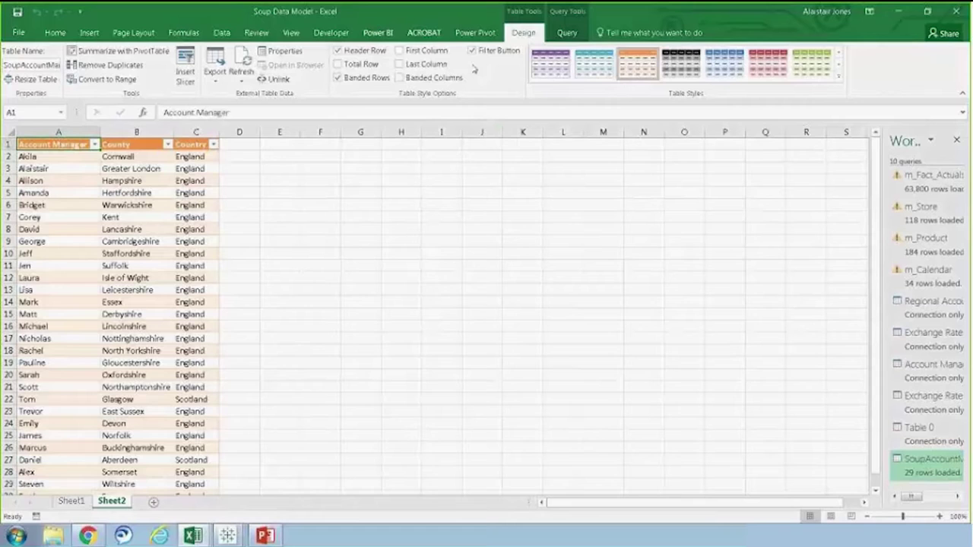
{"action": "left_click", "coordinate": [471, 37]}
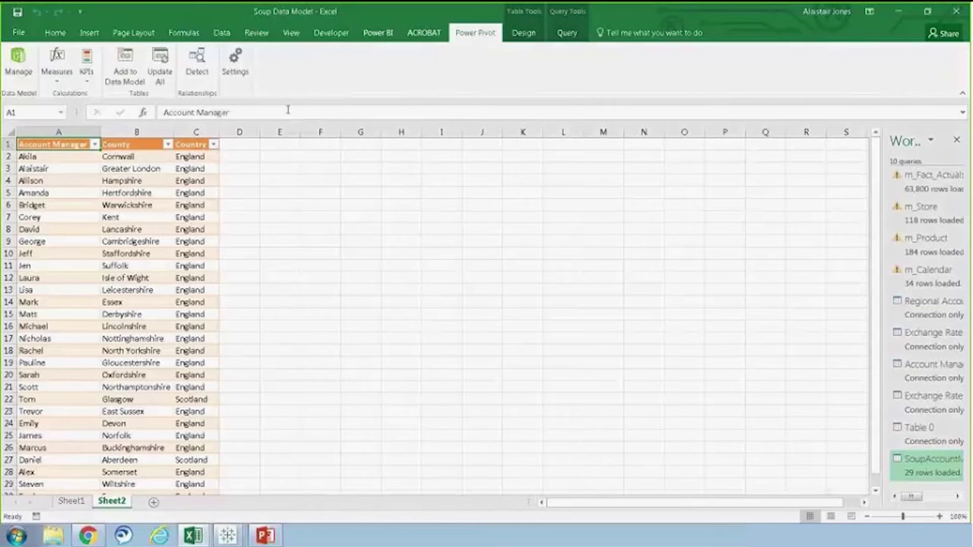
{"action": "left_click", "coordinate": [115, 83]}
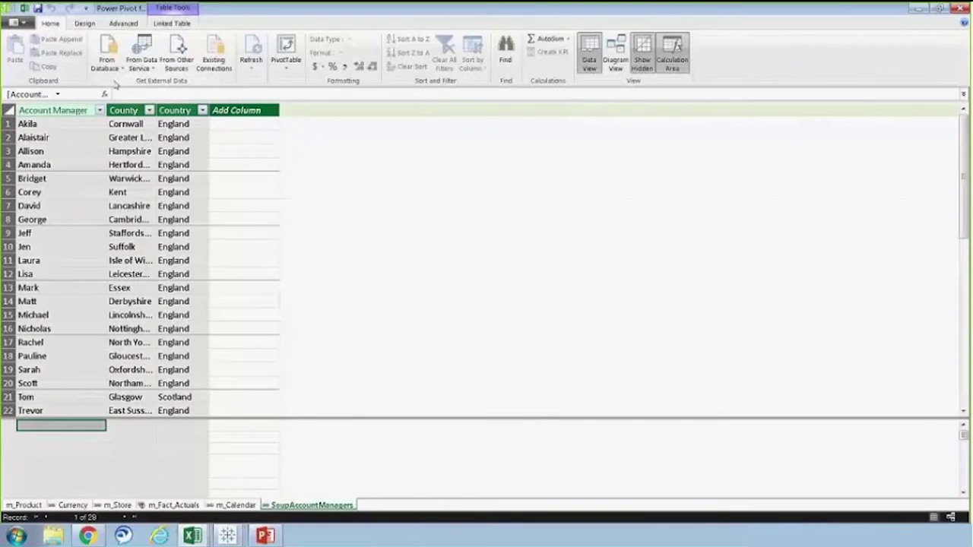
- In the model diagram, relate the County field of SoupAccountManagers to County in m_Store
{"action": "left_click", "coordinate": [606, 65]}
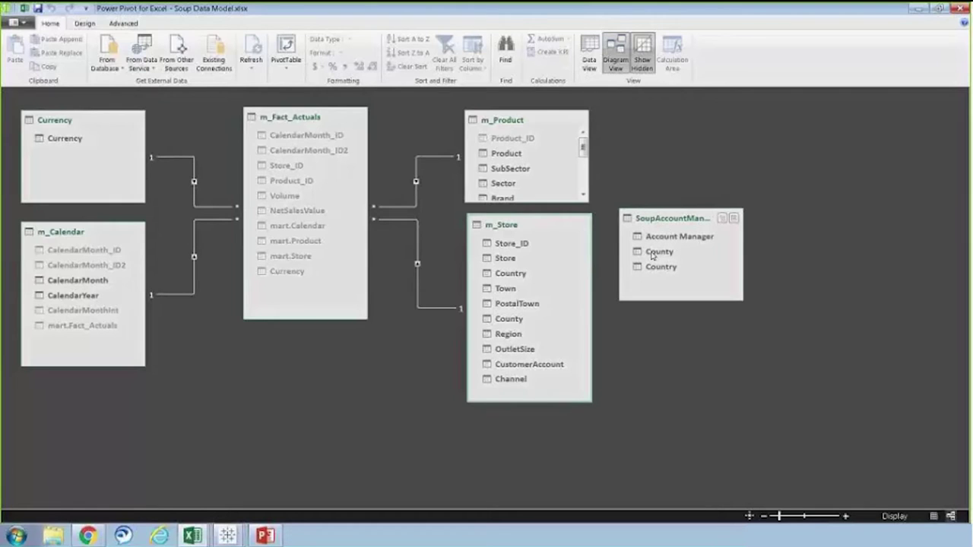
{"action": "left_click_drag", "start_coordinate": [655, 255], "coordinate": [508, 318]}
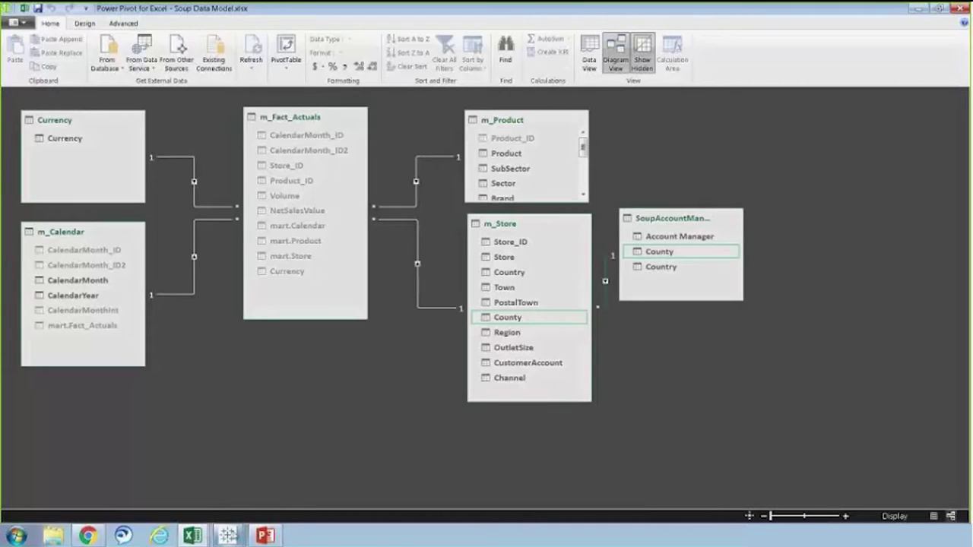
- Switch to the Soup Analysis workbook in Tableau and map the account managers' County field, sizing the marks by GBP Sales
{"action": "mouse_move", "coordinate": [238, 529]}
{"action": "left_click", "coordinate": [236, 485]}
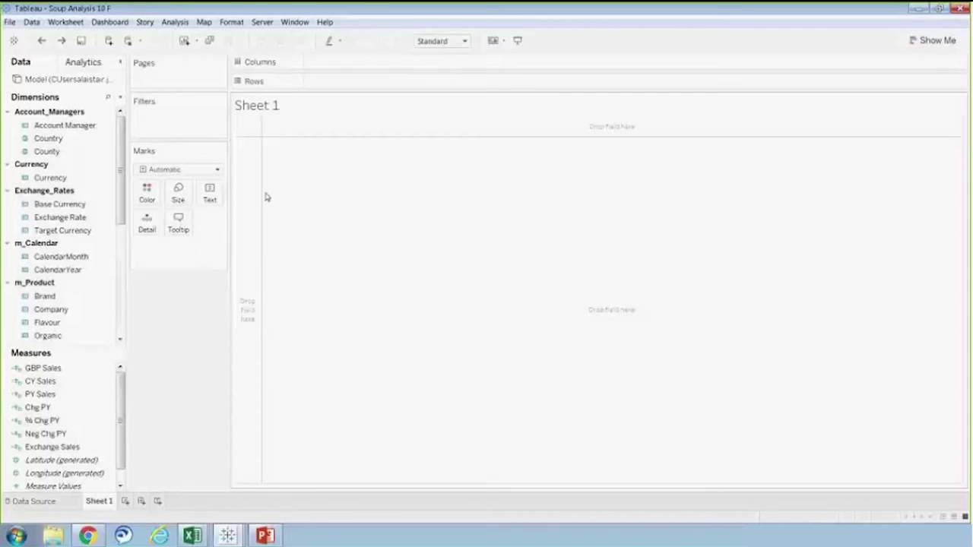
{"action": "left_click", "coordinate": [68, 152]}
{"action": "left_click_drag", "start_coordinate": [68, 156], "coordinate": [341, 210]}
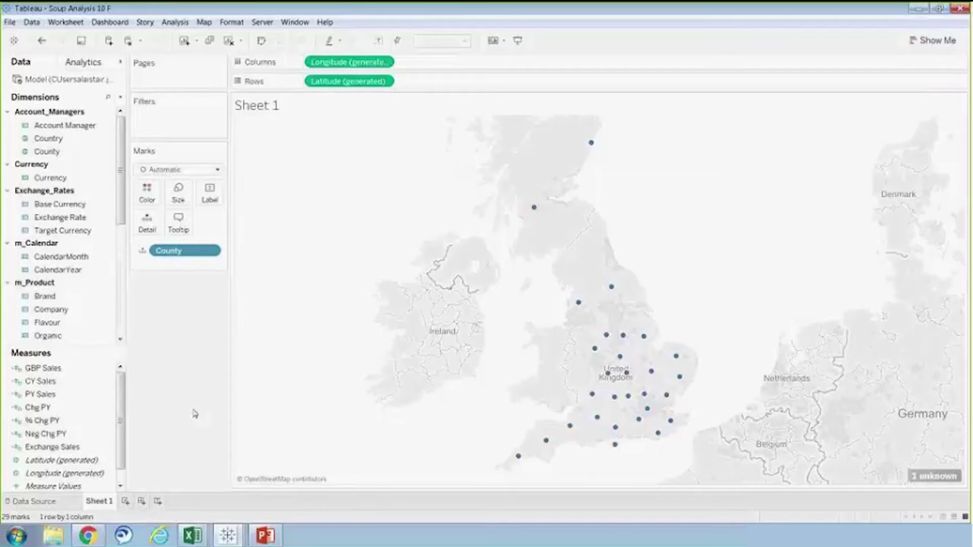
{"action": "left_click_drag", "start_coordinate": [83, 371], "coordinate": [598, 387]}
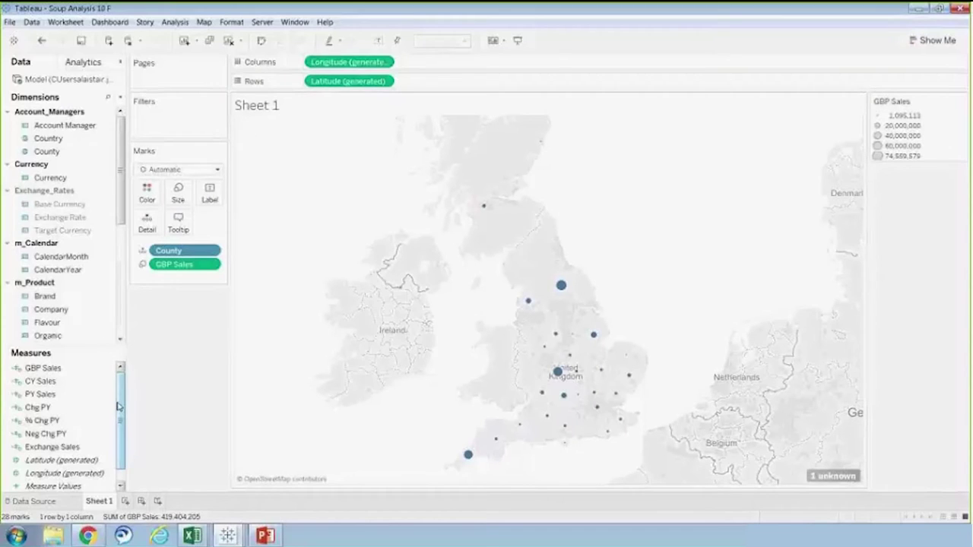
- Color the county marks by % Chg PY using the Red-Green Diverging palette
{"action": "left_click_drag", "start_coordinate": [85, 423], "coordinate": [153, 200]}
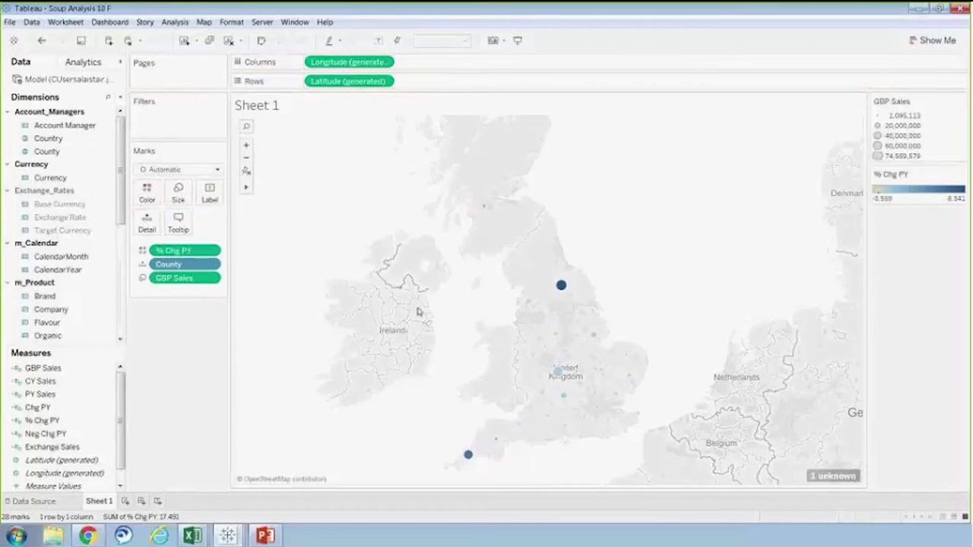
{"action": "left_click", "coordinate": [152, 194]}
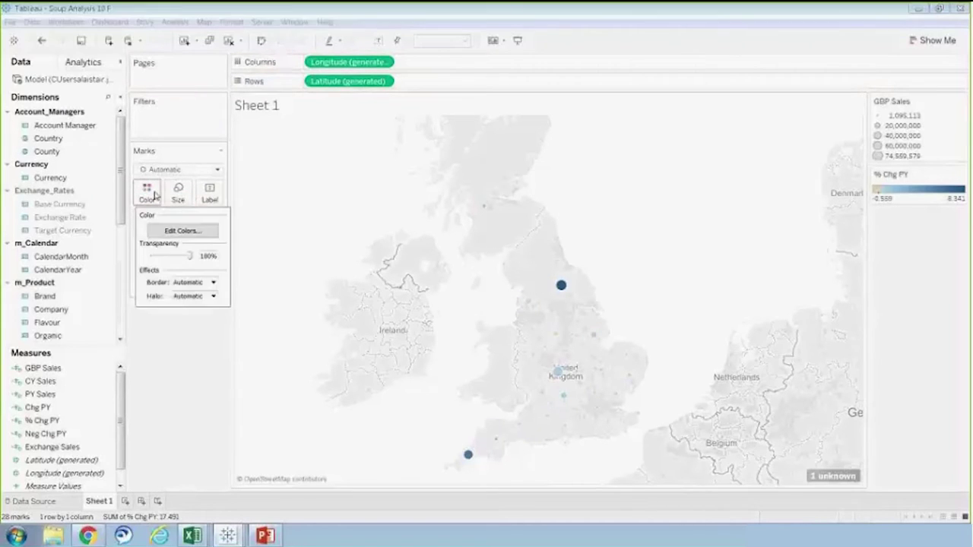
{"action": "left_click", "coordinate": [183, 230]}
{"action": "left_click", "coordinate": [498, 222]}
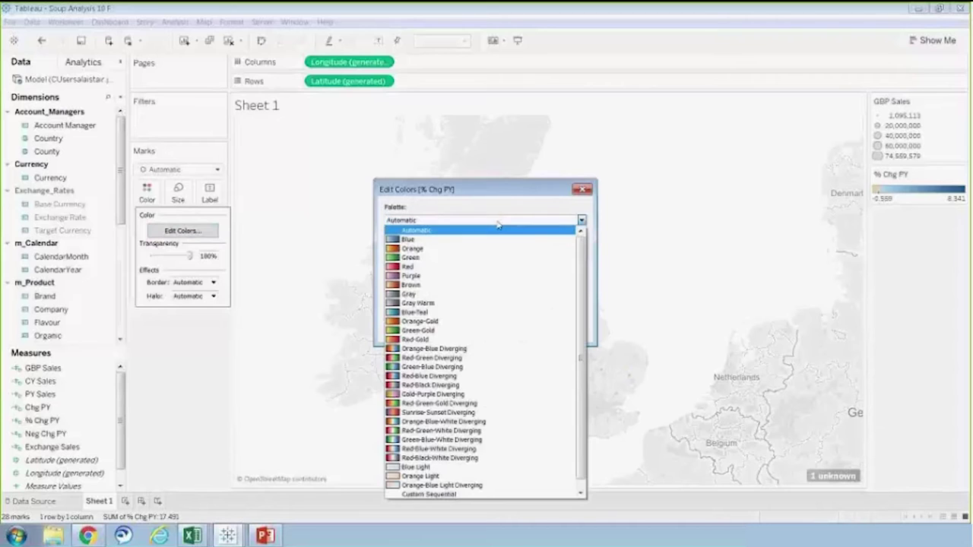
{"action": "left_click", "coordinate": [461, 358]}
{"action": "left_click", "coordinate": [563, 329]}
{"action": "left_click", "coordinate": [461, 329]}
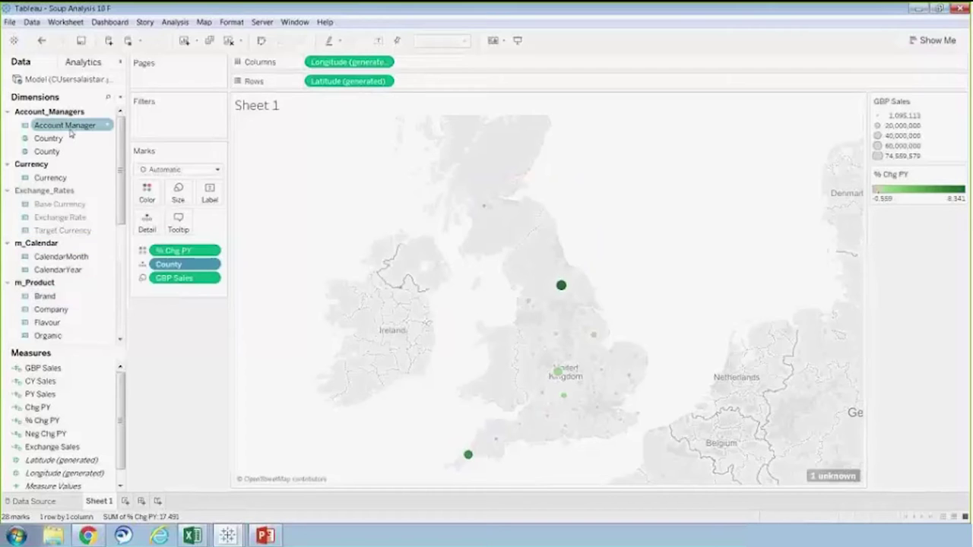
- Label the county marks with Account Manager and enlarge the map around England to examine individual managers
{"action": "left_click_drag", "start_coordinate": [65, 127], "coordinate": [208, 198]}
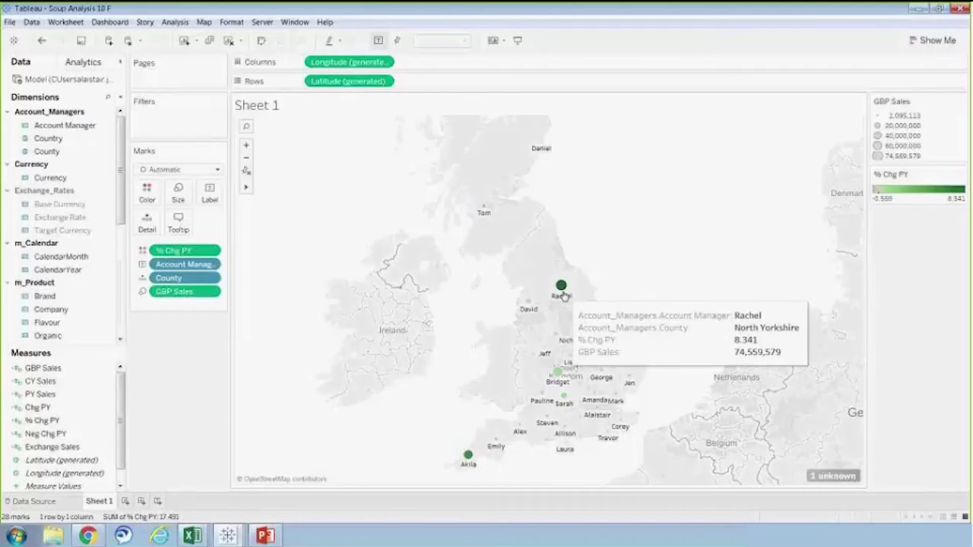
{"action": "mouse_move", "coordinate": [466, 467]}
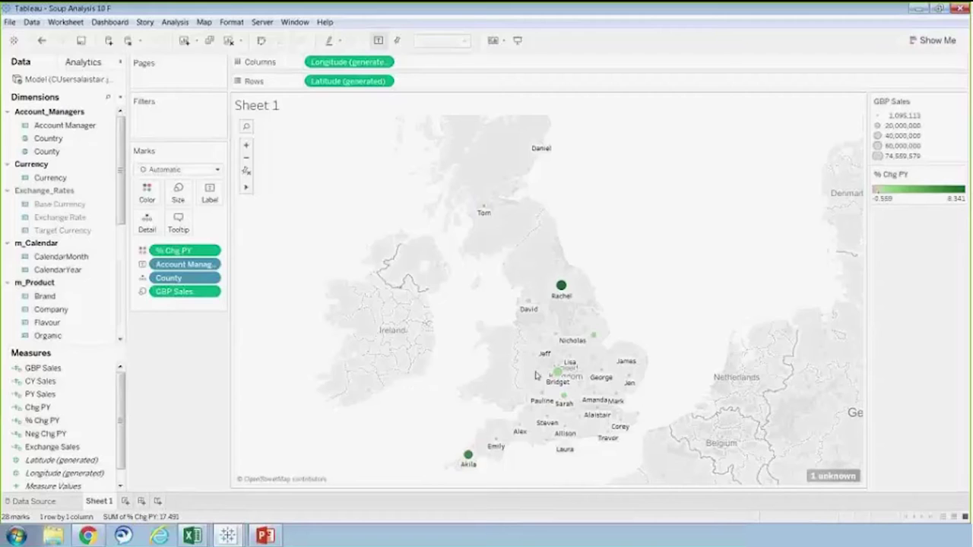
{"action": "scroll", "coordinate": [534, 373], "scroll_direction": "up", "scroll_amount": 3}
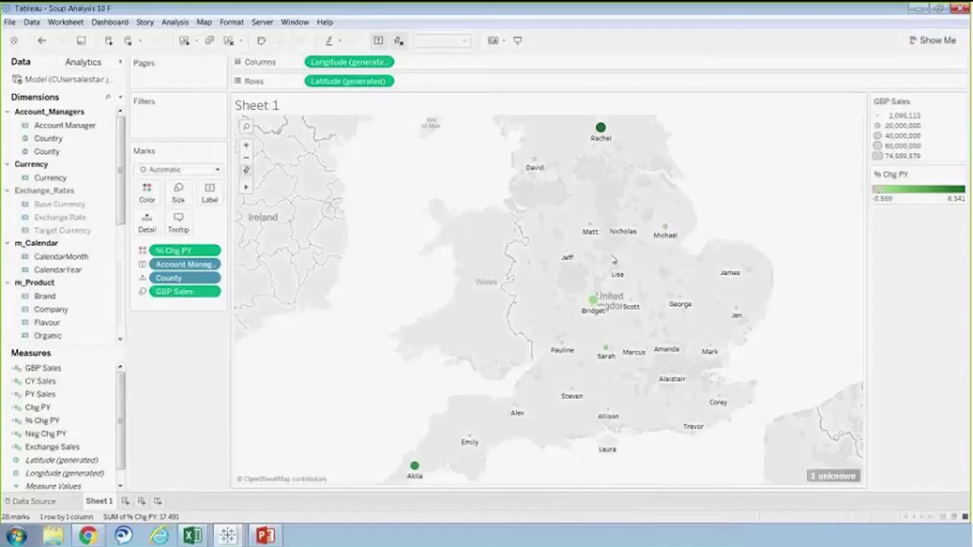
{"action": "mouse_move", "coordinate": [639, 303]}
- Switch to the PowerPoint presentation, start the slide show from the current slide and advance to the agenda slide
{"action": "key", "text": "alt+Tab"}
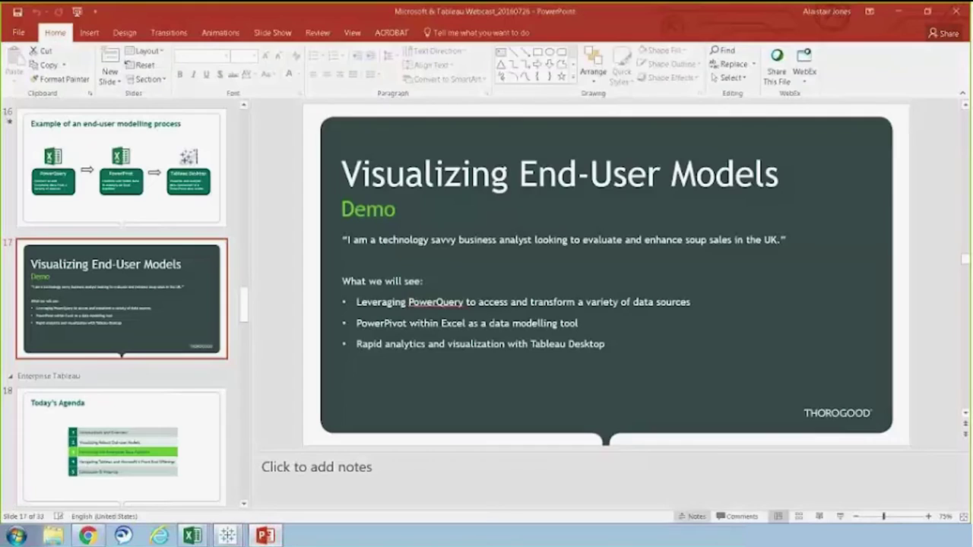
{"action": "left_click", "coordinate": [840, 517]}
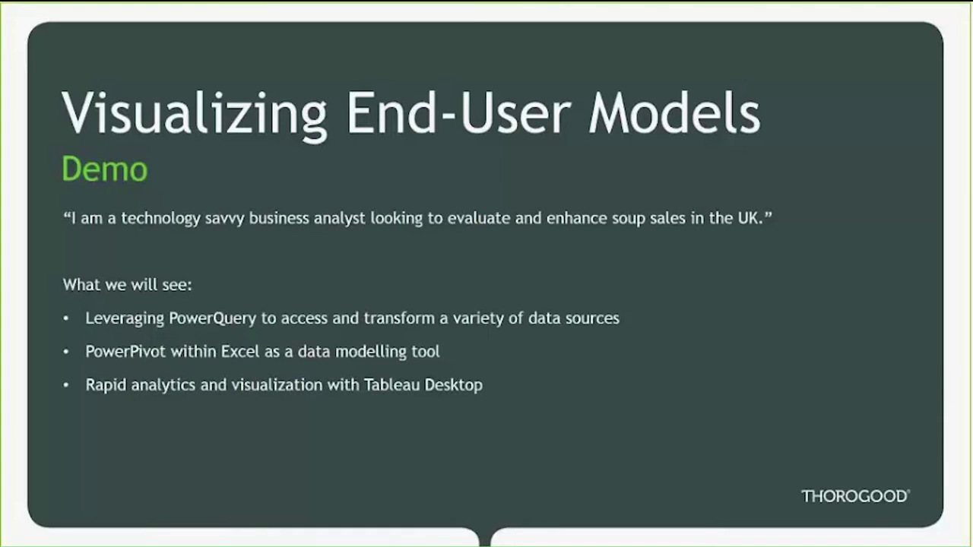
{"action": "key", "text": "Right"}
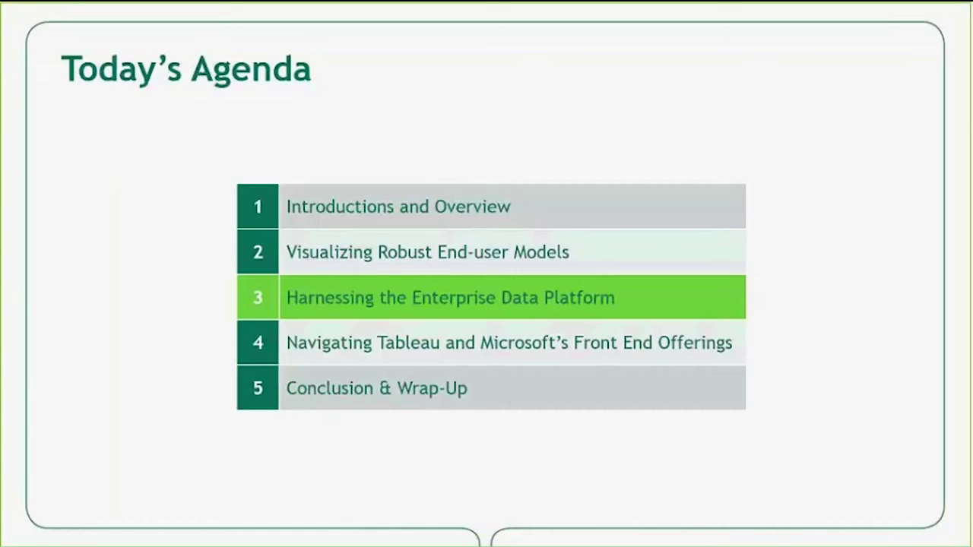
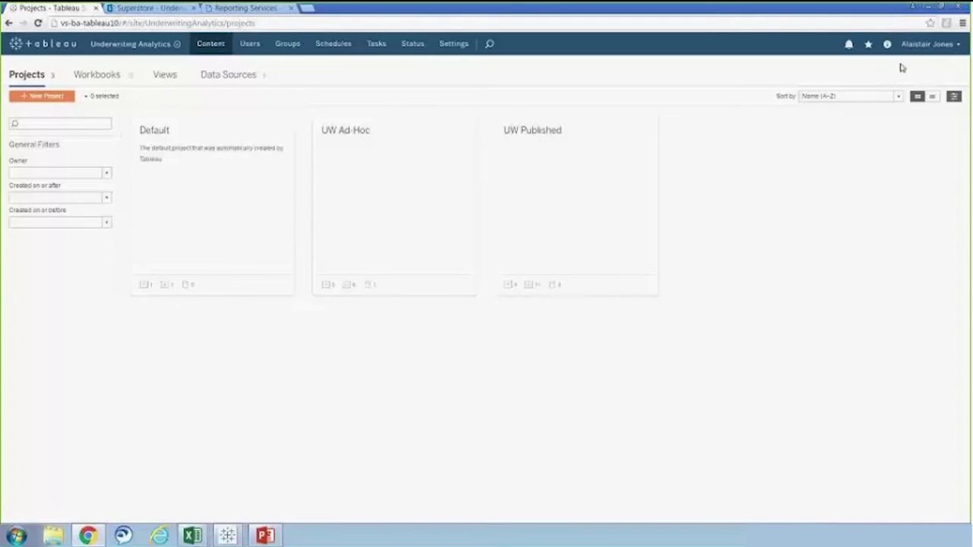
- Look through the signed-in user's account options and the list of available Tableau Server sites
{"action": "right_click", "coordinate": [906, 48]}
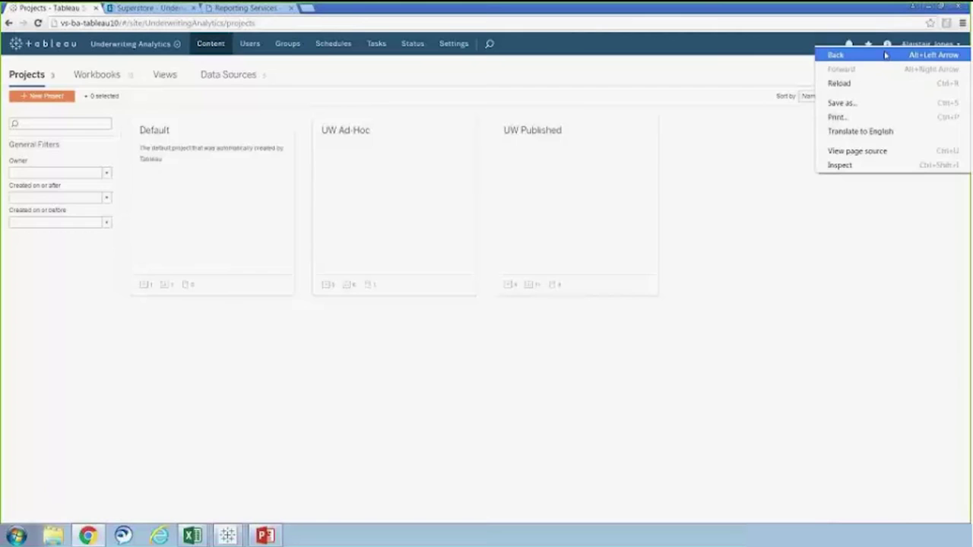
{"action": "left_click", "coordinate": [702, 100]}
{"action": "left_click", "coordinate": [946, 45]}
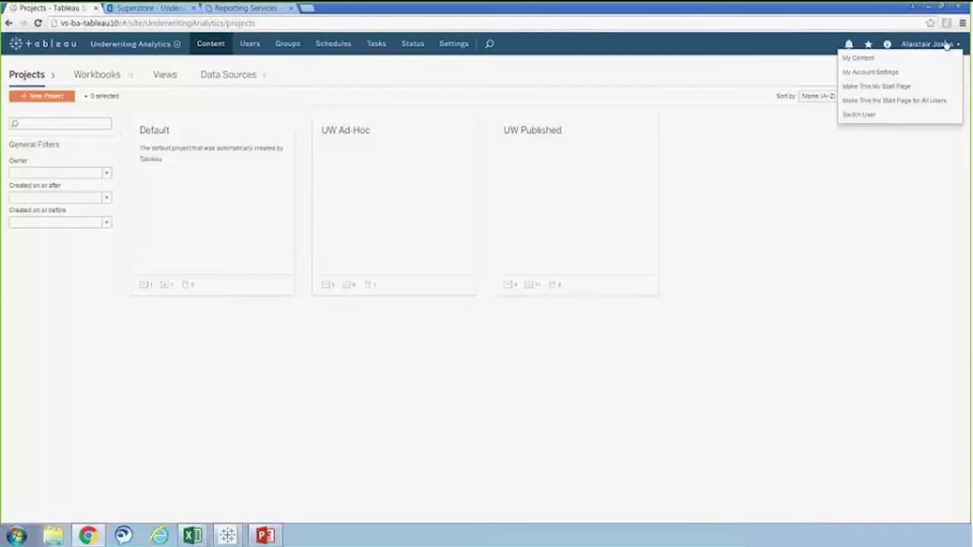
{"action": "left_click", "coordinate": [785, 84]}
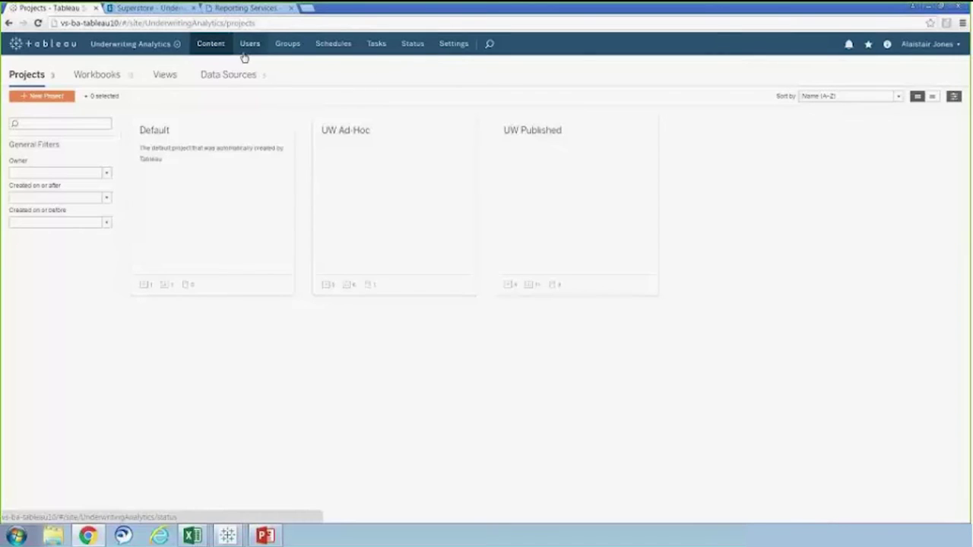
{"action": "left_click", "coordinate": [173, 45]}
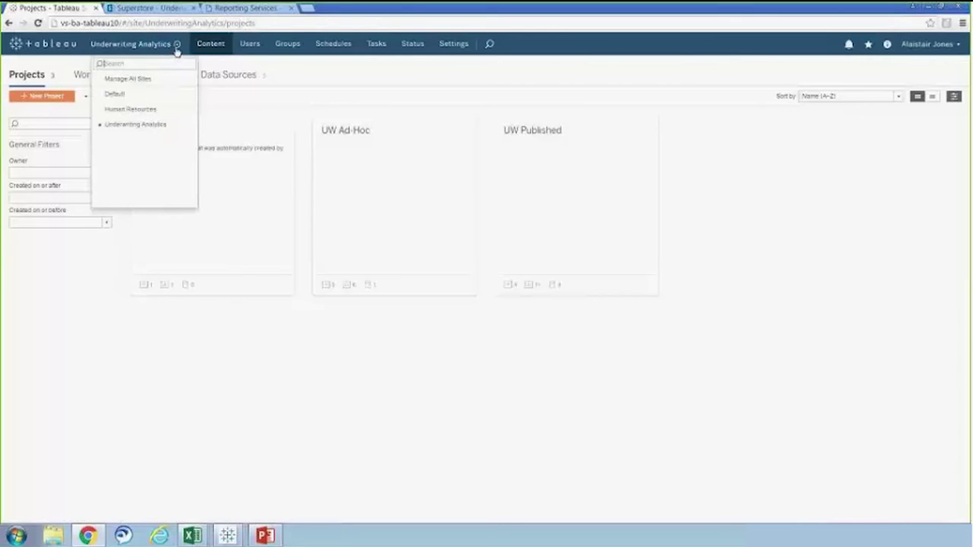
{"action": "left_click", "coordinate": [218, 104]}
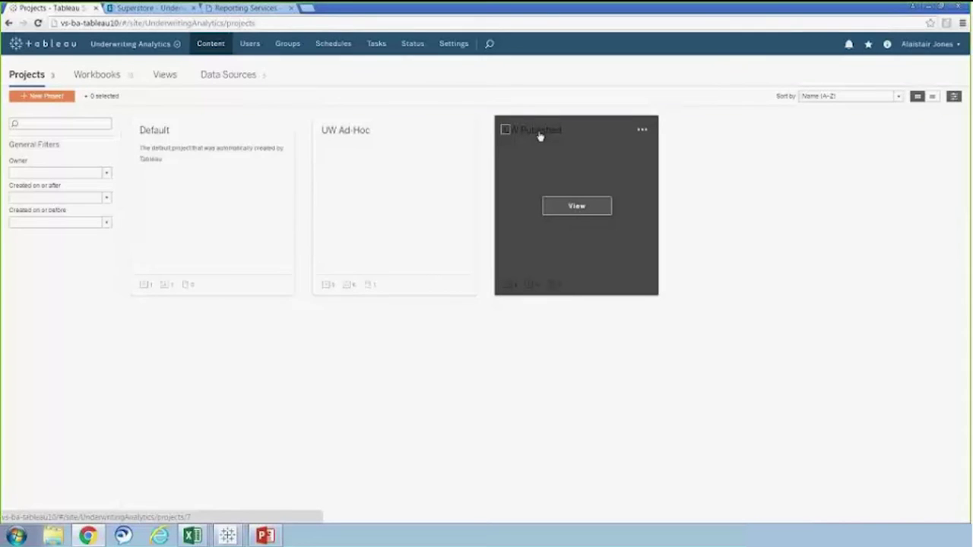
- Open the UW Published project, review its data sources and return to its workbooks
{"action": "left_click", "coordinate": [539, 135]}
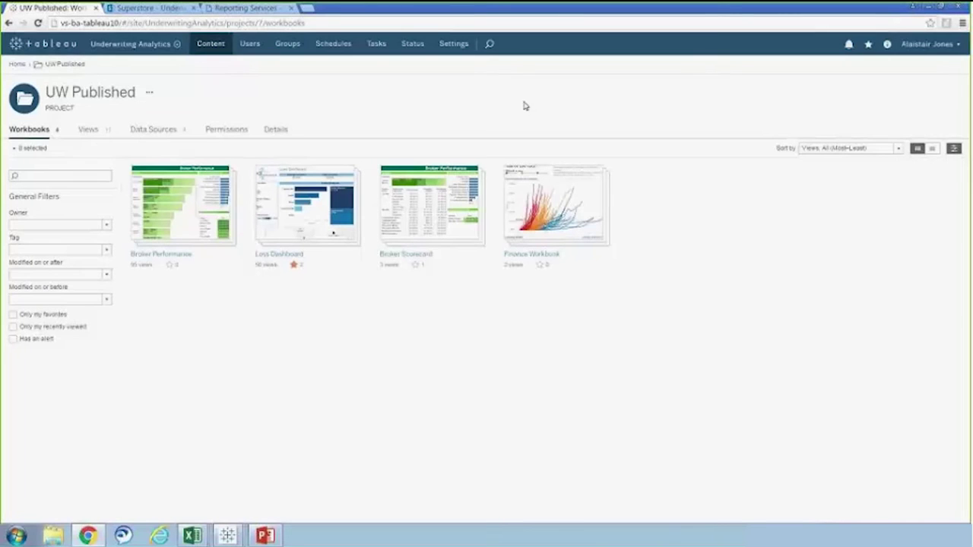
{"action": "left_click", "coordinate": [148, 129]}
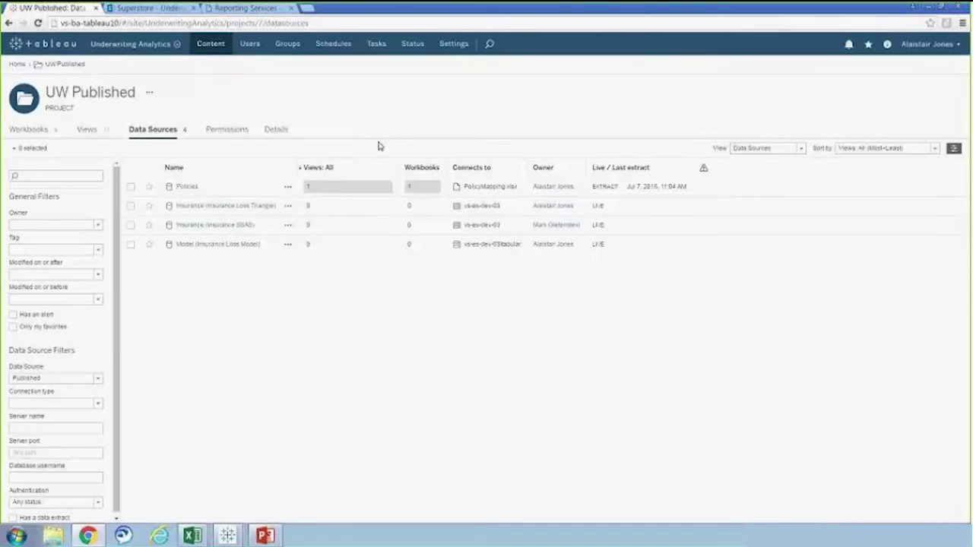
{"action": "left_click", "coordinate": [34, 131]}
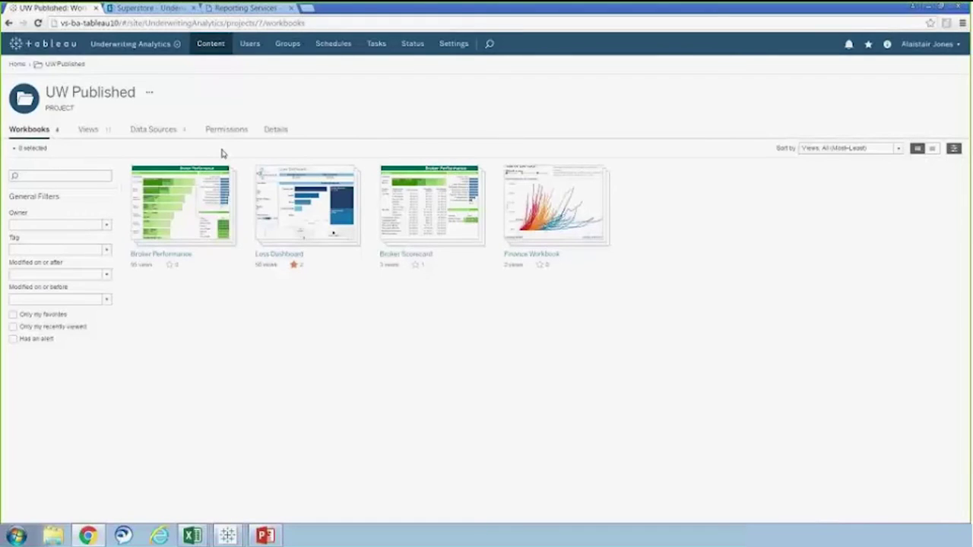
- Open the Loss Dashboard workbook to review its views, and return to the UW Published project
{"action": "left_click", "coordinate": [292, 265]}
{"action": "left_click", "coordinate": [279, 259]}
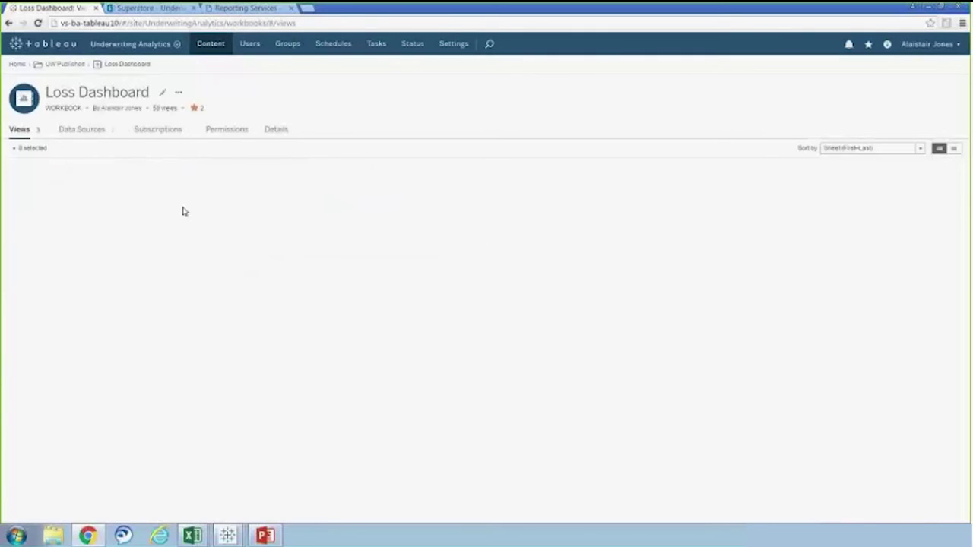
{"action": "mouse_move", "coordinate": [146, 219]}
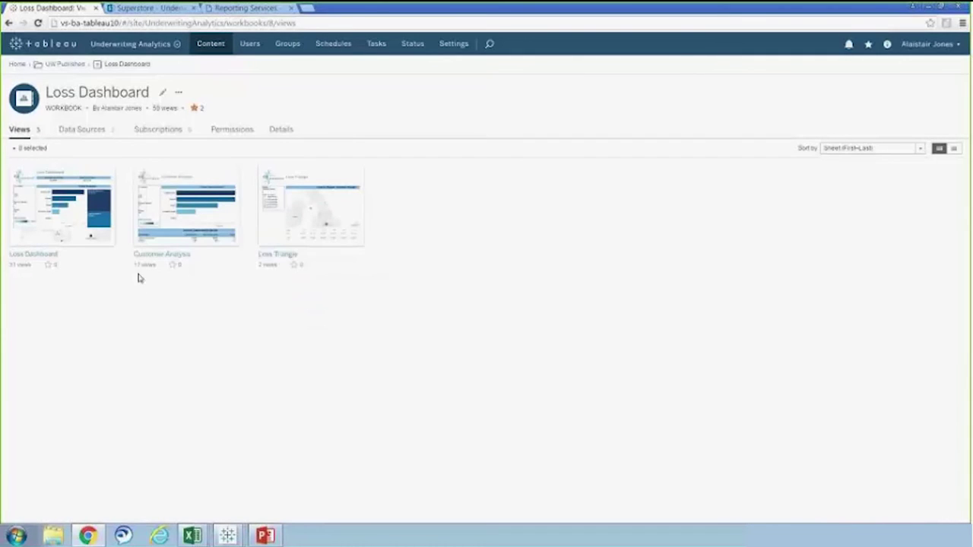
{"action": "mouse_move", "coordinate": [178, 202]}
{"action": "left_click", "coordinate": [64, 65]}
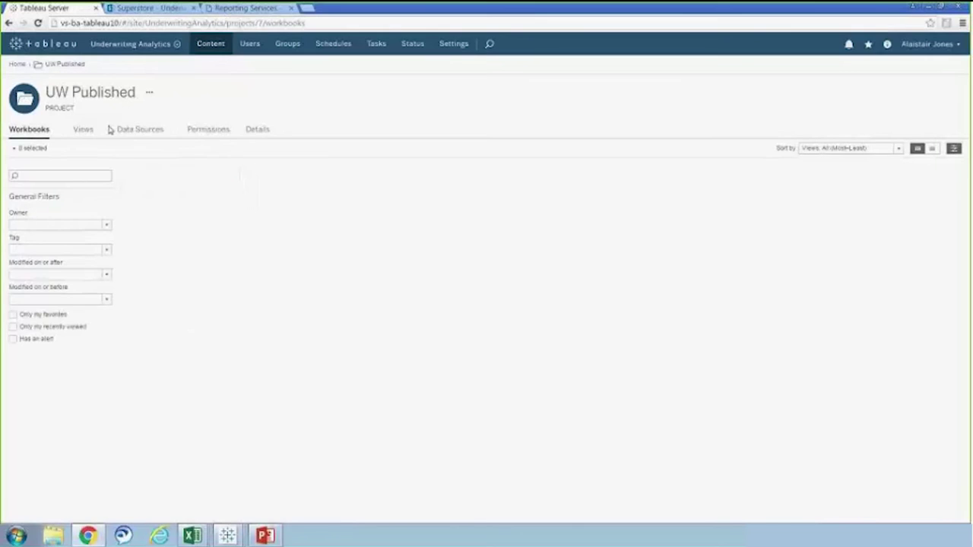
- Look up an owner by surname in the workbooks' Owner filter without applying it
{"action": "left_click", "coordinate": [56, 226]}
{"action": "type", "text": "jones"}
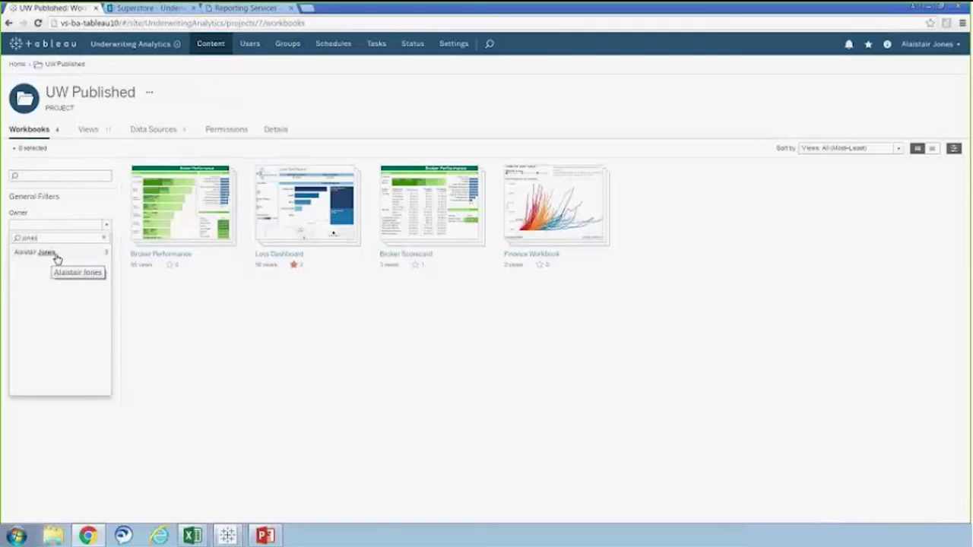
{"action": "left_click", "coordinate": [175, 302]}
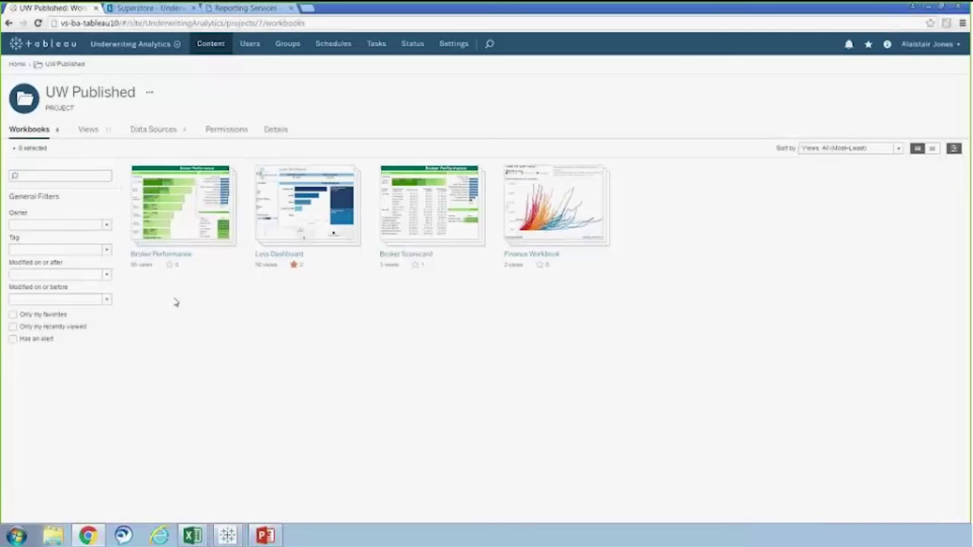
- Search the site for "loss" and open the Loss Dashboard view
{"action": "left_click", "coordinate": [491, 44]}
{"action": "type", "text": "loss"}
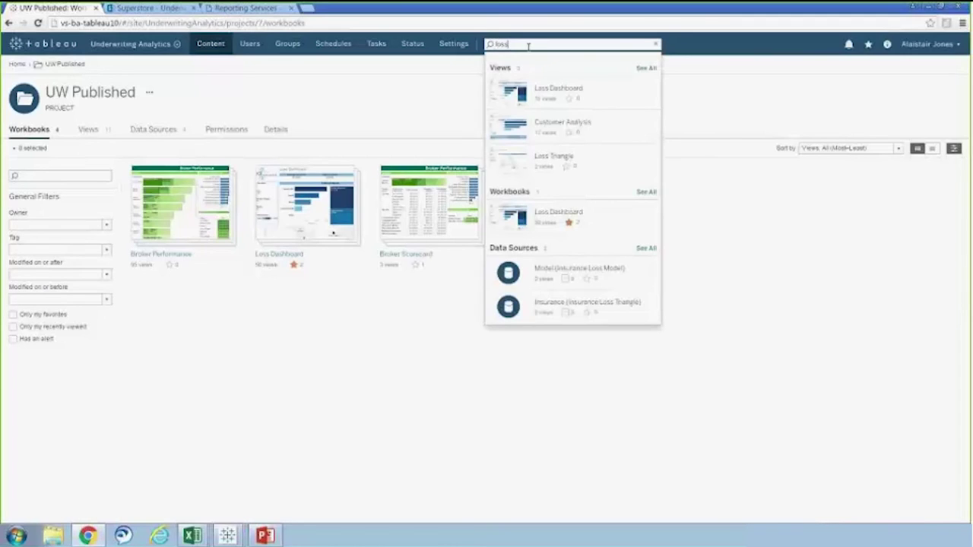
{"action": "left_click", "coordinate": [539, 94]}
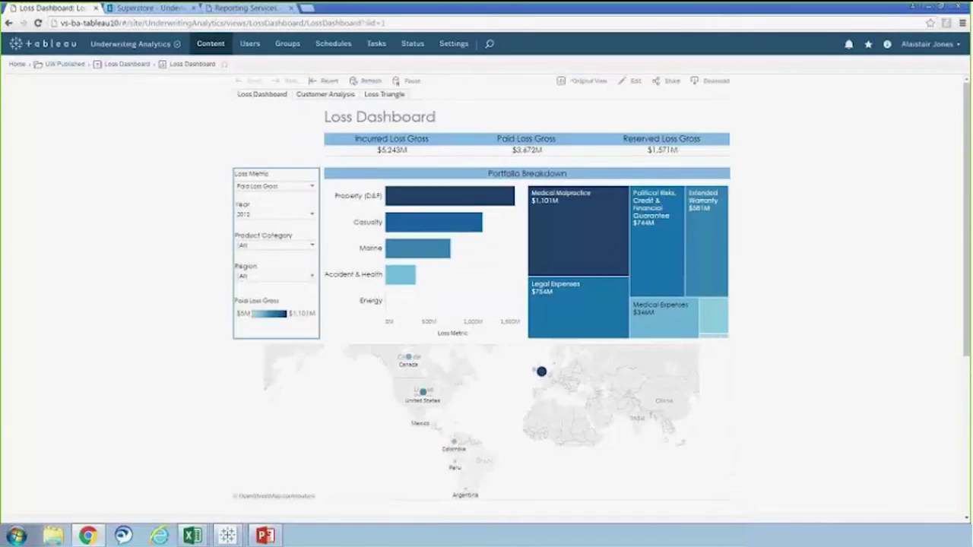
- Look over the Loss Dashboard and filter its Region to Europe
{"action": "scroll", "coordinate": [813, 207], "scroll_direction": "down", "scroll_amount": 1}
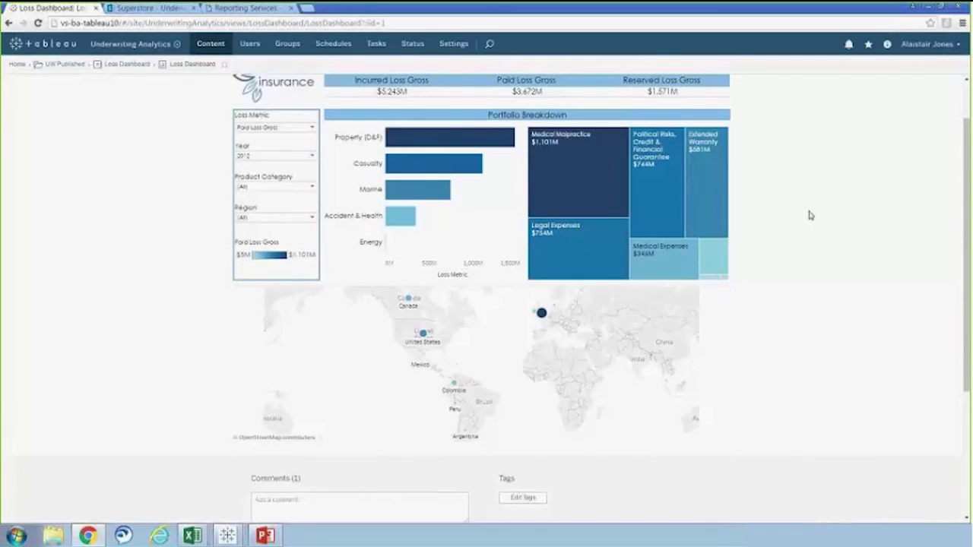
{"action": "scroll", "coordinate": [810, 215], "scroll_direction": "up", "scroll_amount": 1}
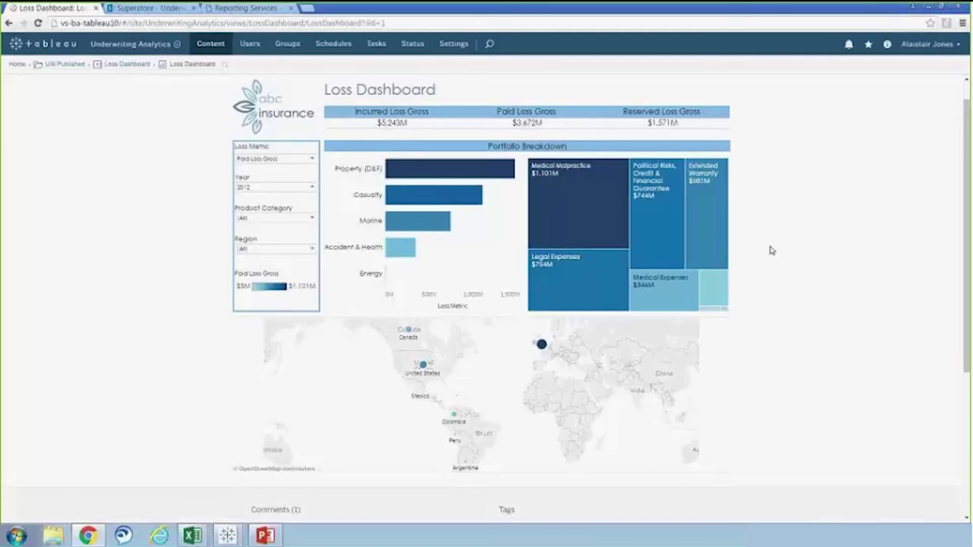
{"action": "left_click", "coordinate": [260, 254]}
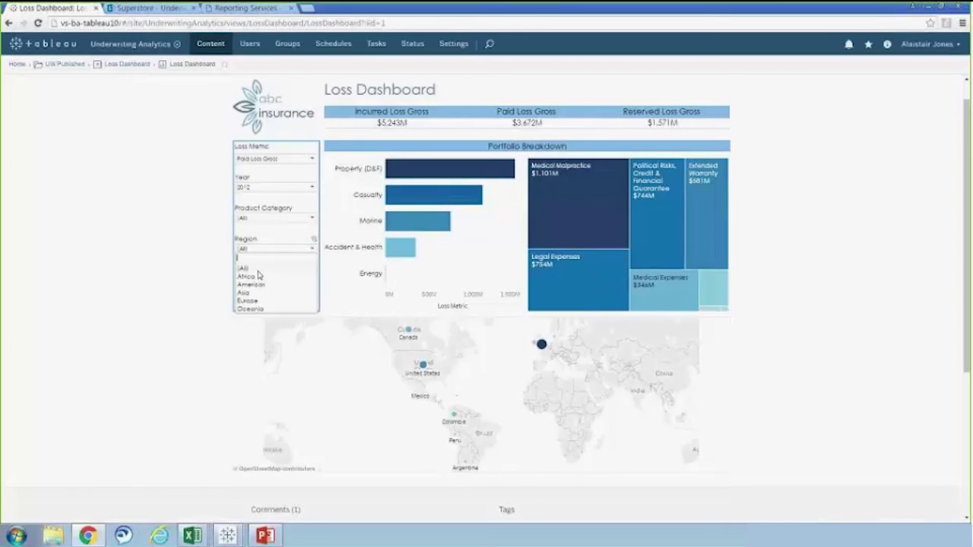
{"action": "left_click", "coordinate": [251, 301]}
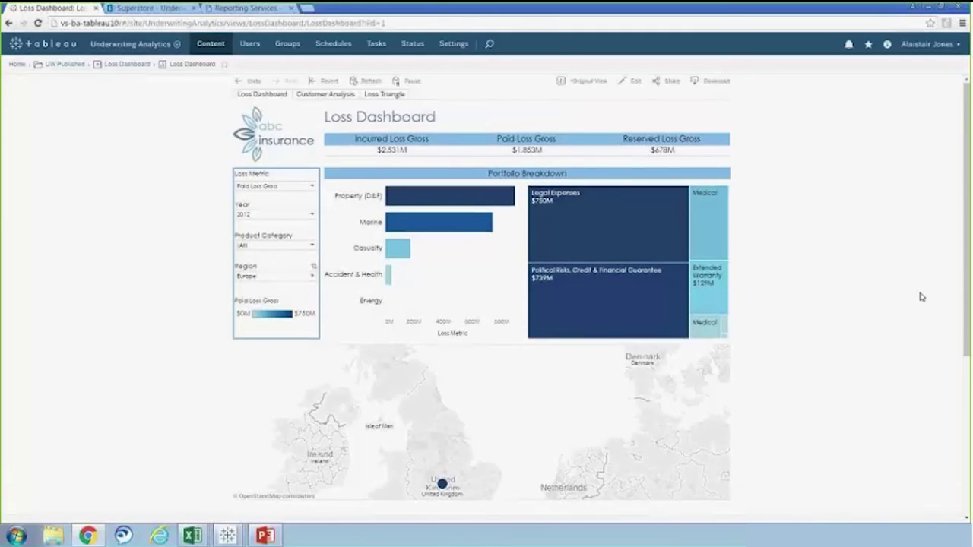
- Save the Europe-filtered Loss Dashboard as a custom view named European Losses
{"action": "left_click", "coordinate": [601, 83]}
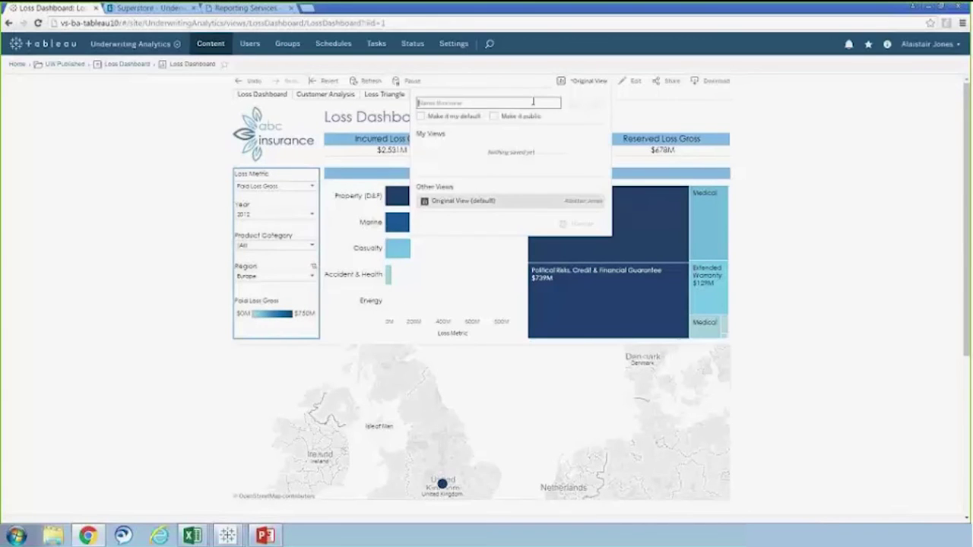
{"action": "type", "text": "European Losses"}
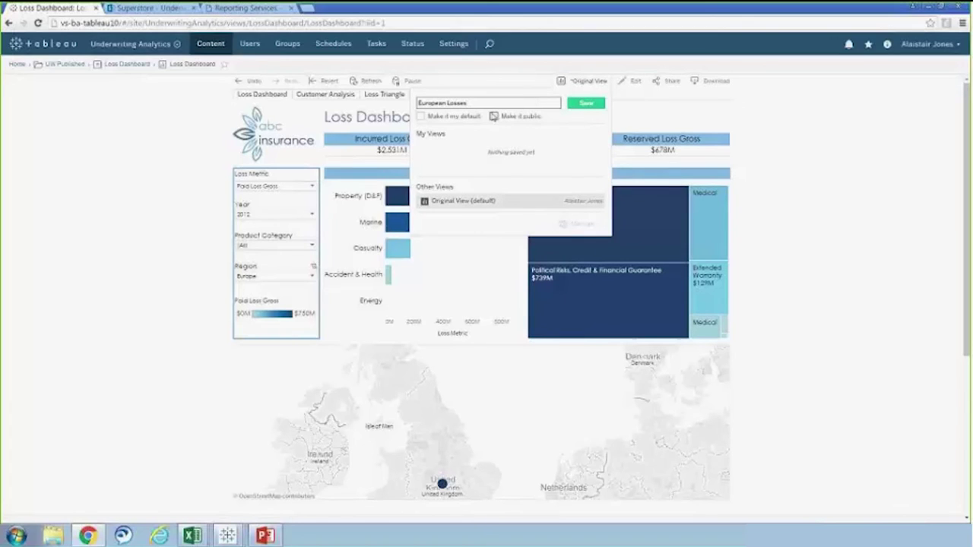
{"action": "left_click", "coordinate": [573, 109]}
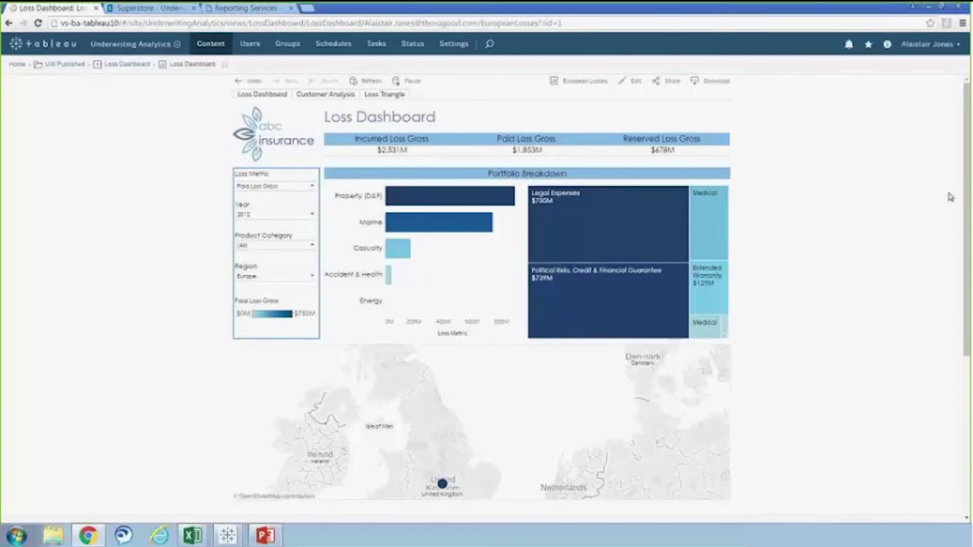
- Filter the Loss Dashboard's portfolio breakdown to the Marine class of business and look over the filtered dashboard
{"action": "mouse_move", "coordinate": [680, 192]}
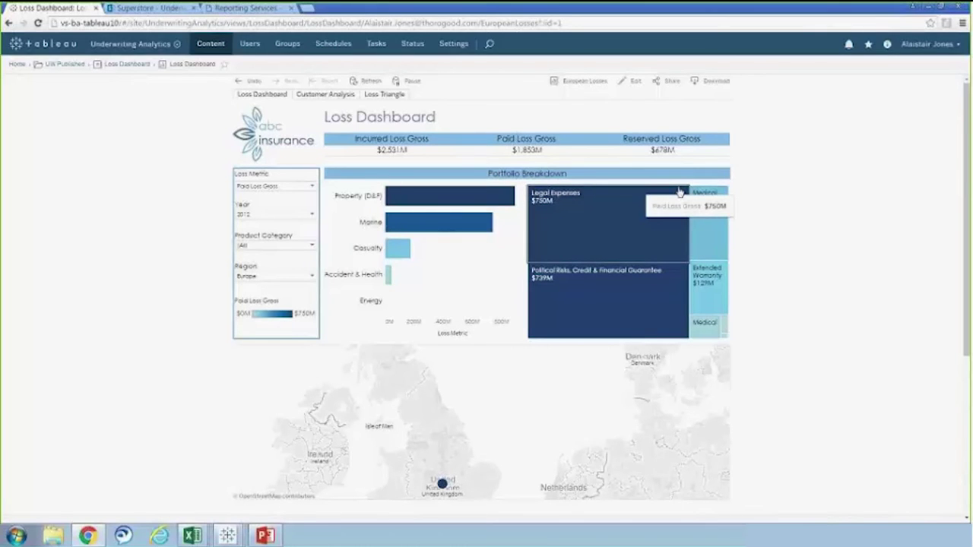
{"action": "mouse_move", "coordinate": [423, 212]}
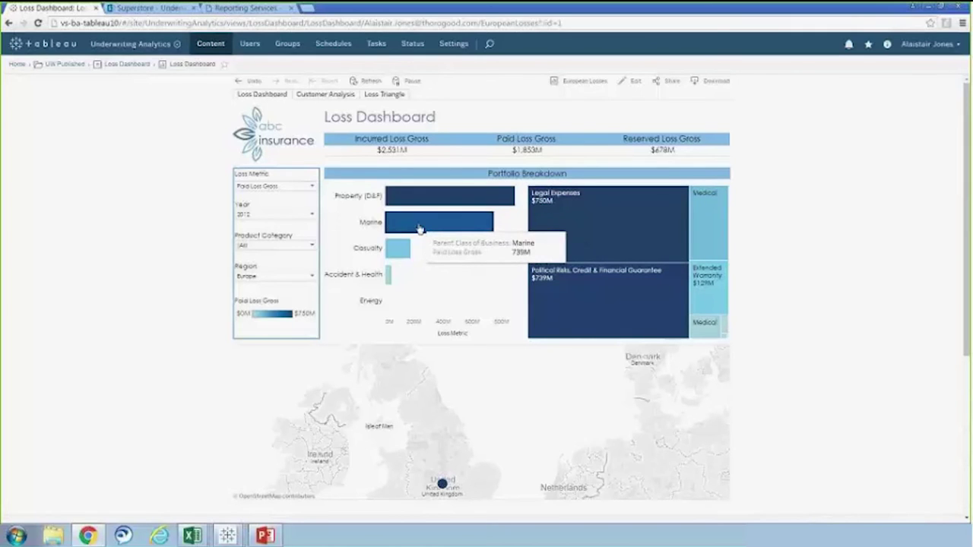
{"action": "left_click", "coordinate": [418, 224]}
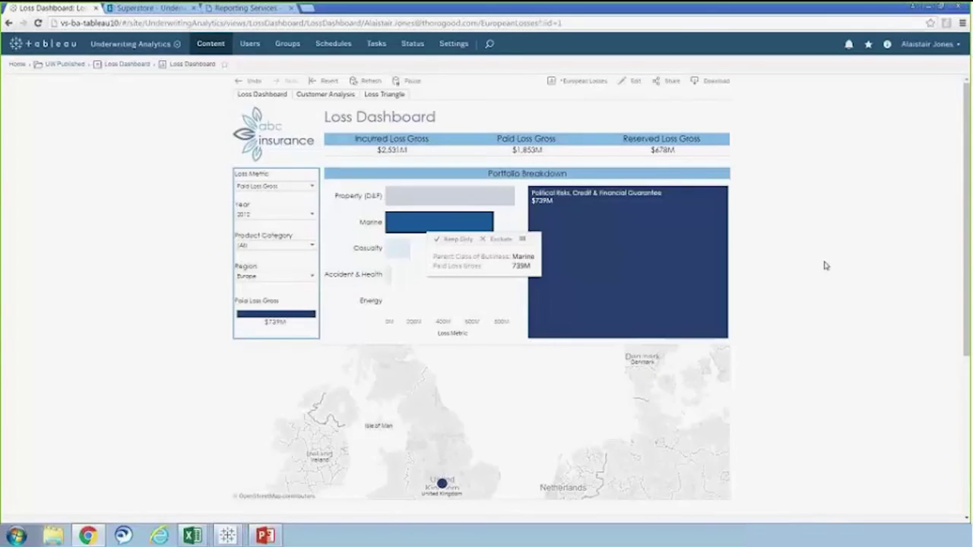
{"action": "scroll", "coordinate": [826, 266], "scroll_direction": "down", "scroll_amount": 3}
{"action": "scroll", "coordinate": [826, 265], "scroll_direction": "up", "scroll_amount": 3}
{"action": "scroll", "coordinate": [827, 265], "scroll_direction": "down", "scroll_amount": 1}
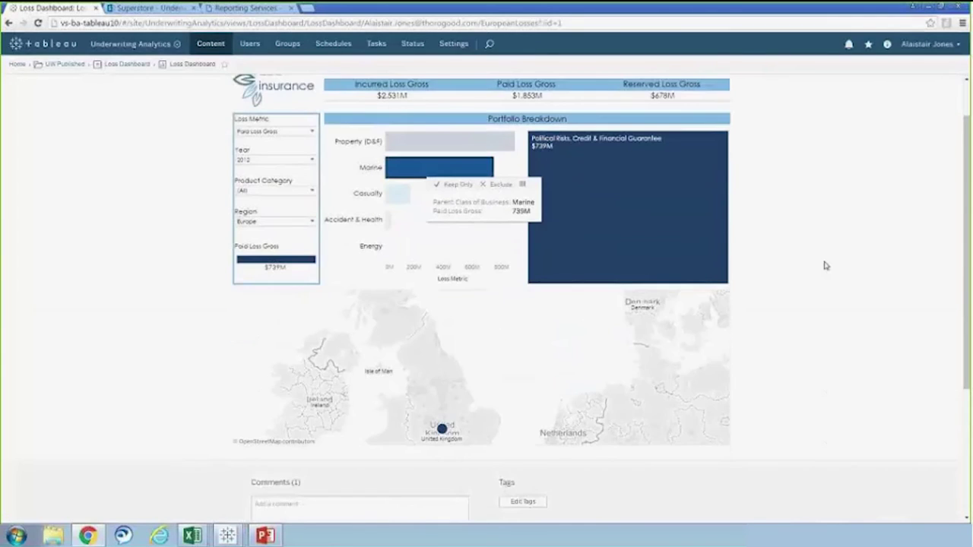
{"action": "scroll", "coordinate": [826, 266], "scroll_direction": "up", "scroll_amount": 1}
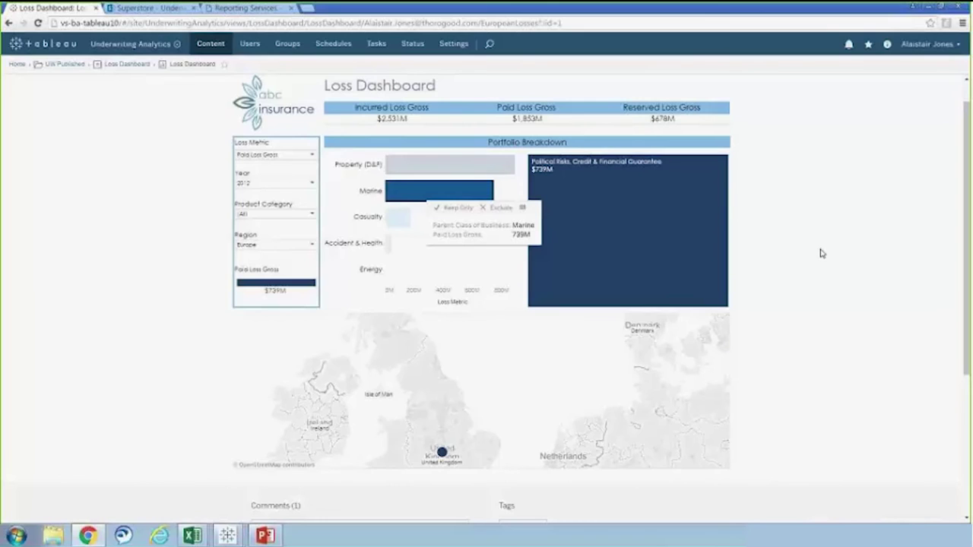
{"action": "scroll", "coordinate": [796, 225], "scroll_direction": "up", "scroll_amount": 1}
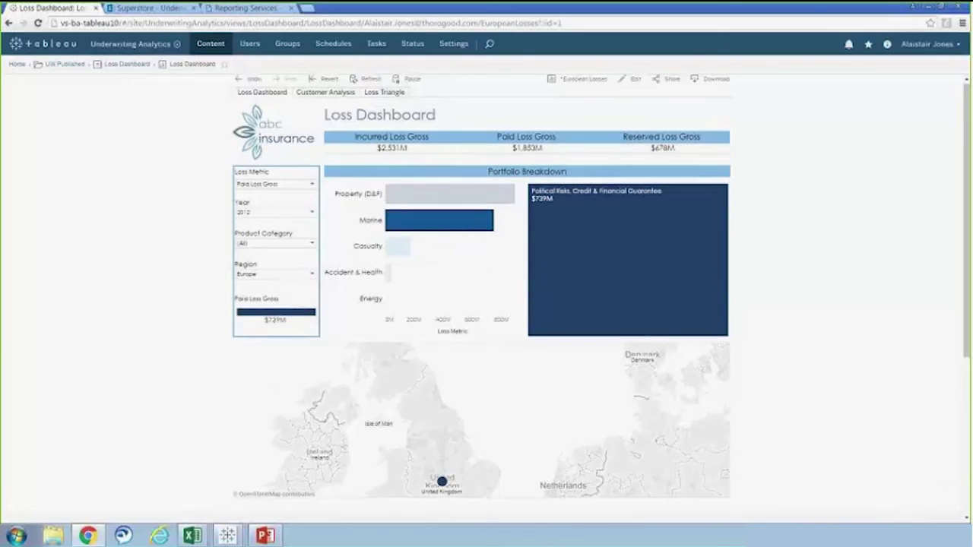
- Open the Customer Analysis view of the workbook and look over the Marine losses by customer
{"action": "left_click", "coordinate": [323, 96]}
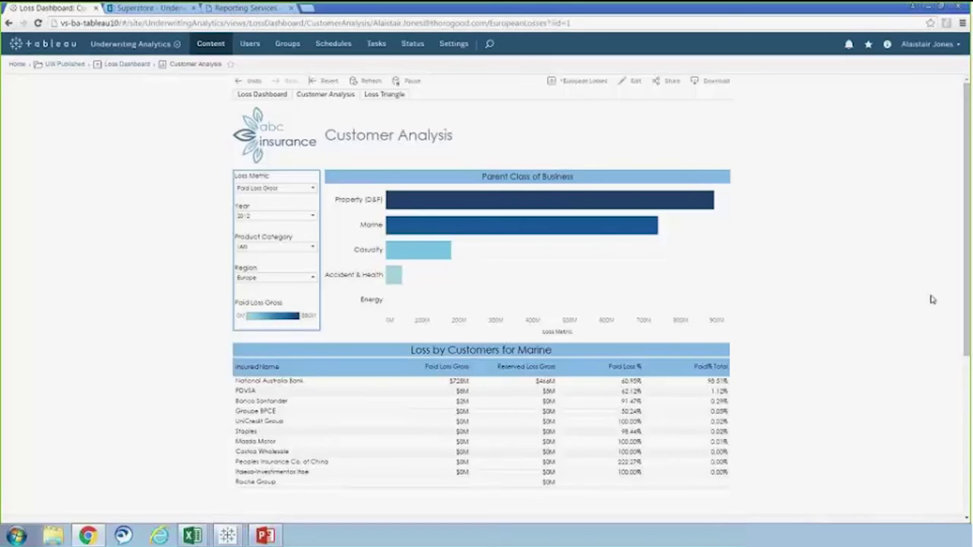
{"action": "scroll", "coordinate": [932, 300], "scroll_direction": "down", "scroll_amount": 2}
{"action": "scroll", "coordinate": [919, 292], "scroll_direction": "up", "scroll_amount": 2}
- Review the sharing options of the Customer Analysis view, including its link, and close them
{"action": "left_click", "coordinate": [669, 83]}
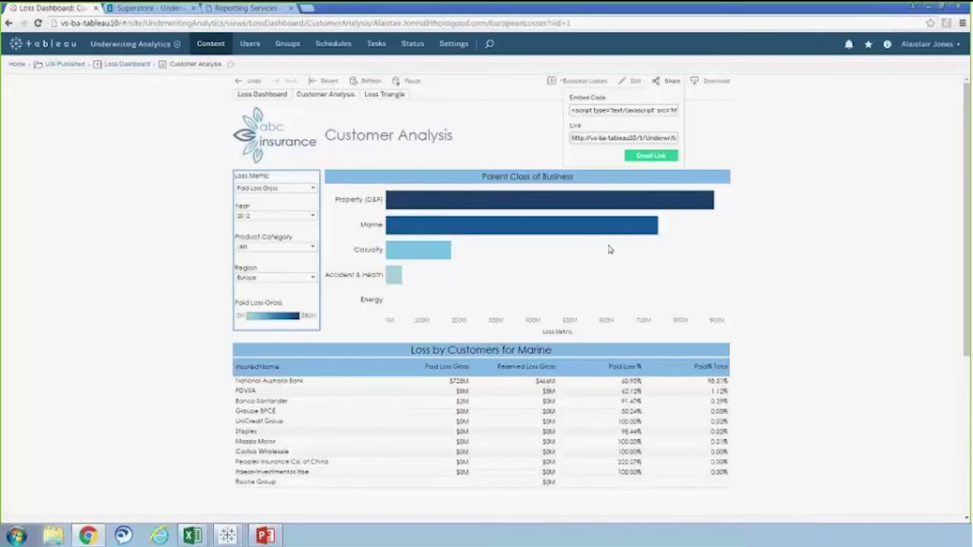
{"action": "left_click", "coordinate": [613, 140]}
{"action": "left_click", "coordinate": [674, 82]}
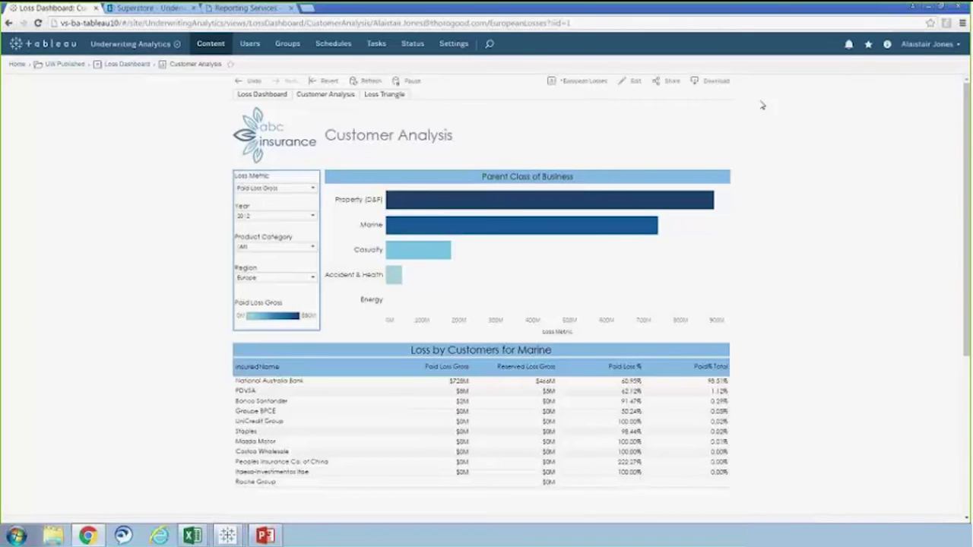
- Check the comment with the marine losses article link and add the tag Marine to the Customer Analysis view
{"action": "scroll", "coordinate": [762, 105], "scroll_direction": "down", "scroll_amount": 2}
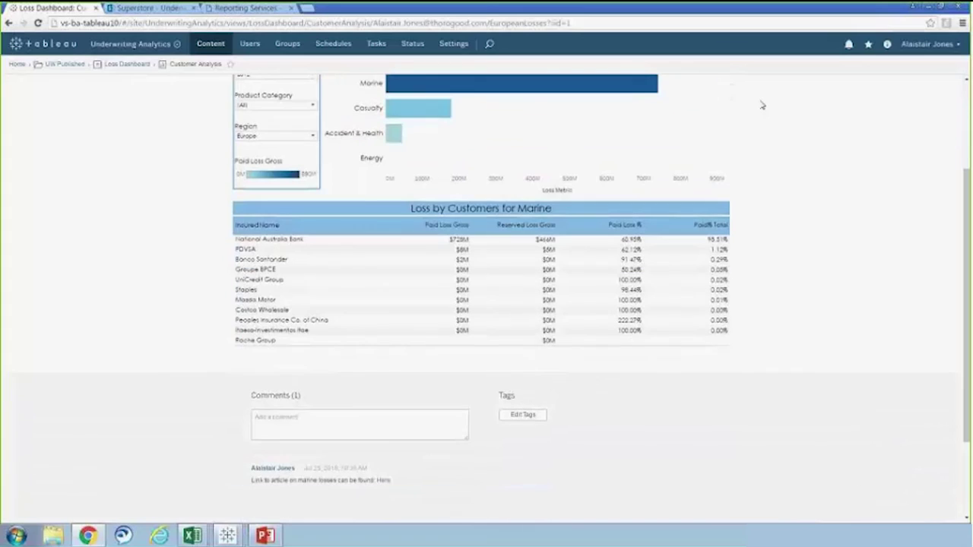
{"action": "scroll", "coordinate": [546, 324], "scroll_direction": "down", "scroll_amount": 1}
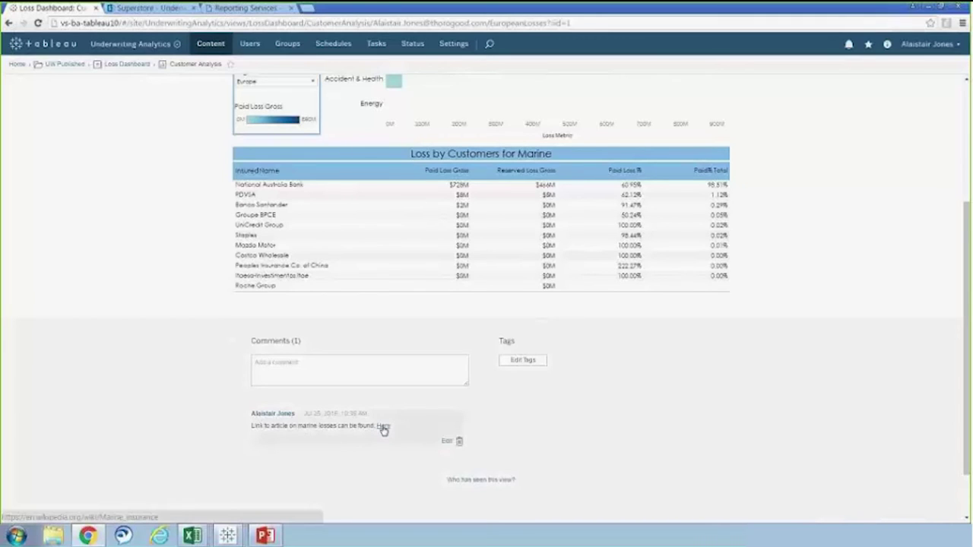
{"action": "scroll", "coordinate": [691, 393], "scroll_direction": "up", "scroll_amount": 1}
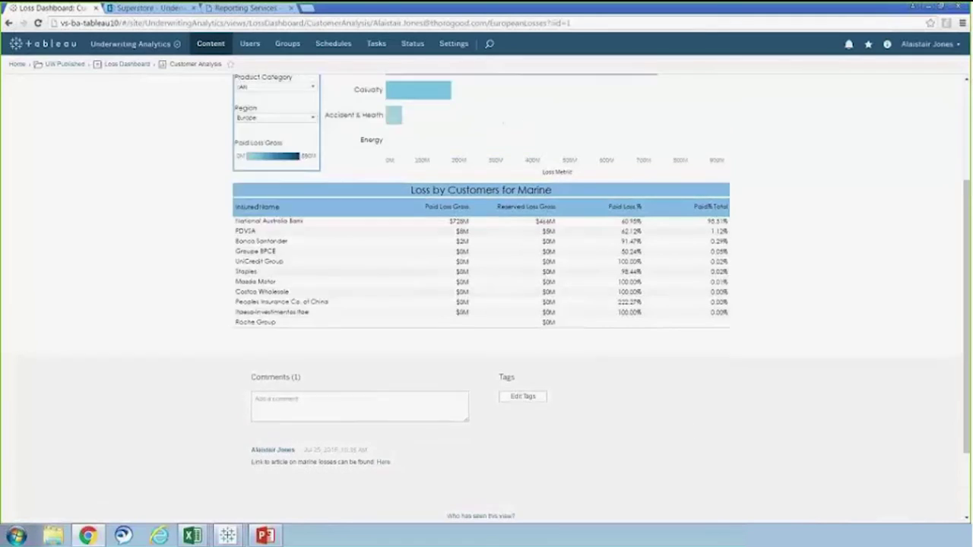
{"action": "scroll", "coordinate": [665, 374], "scroll_direction": "up", "scroll_amount": 1}
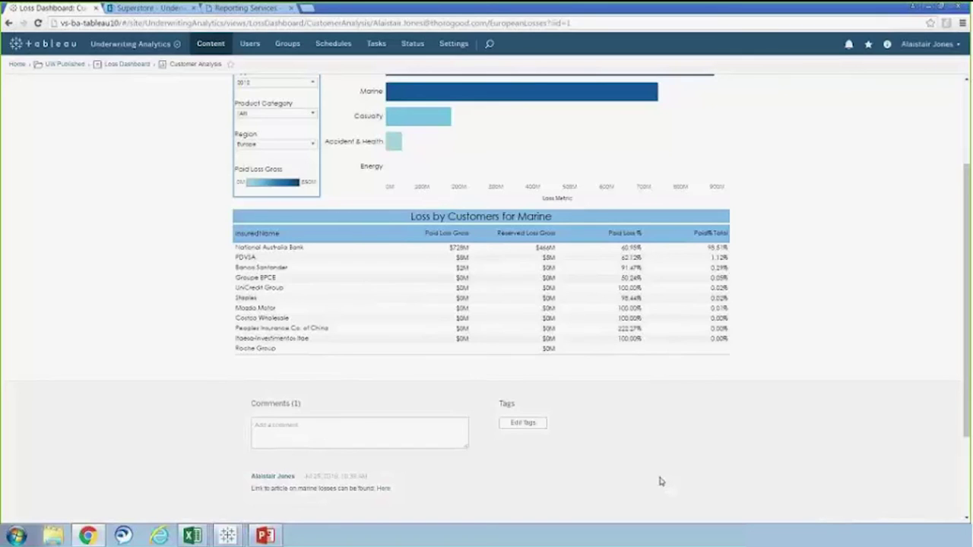
{"action": "left_click", "coordinate": [537, 425]}
{"action": "type", "text": "Marine"}
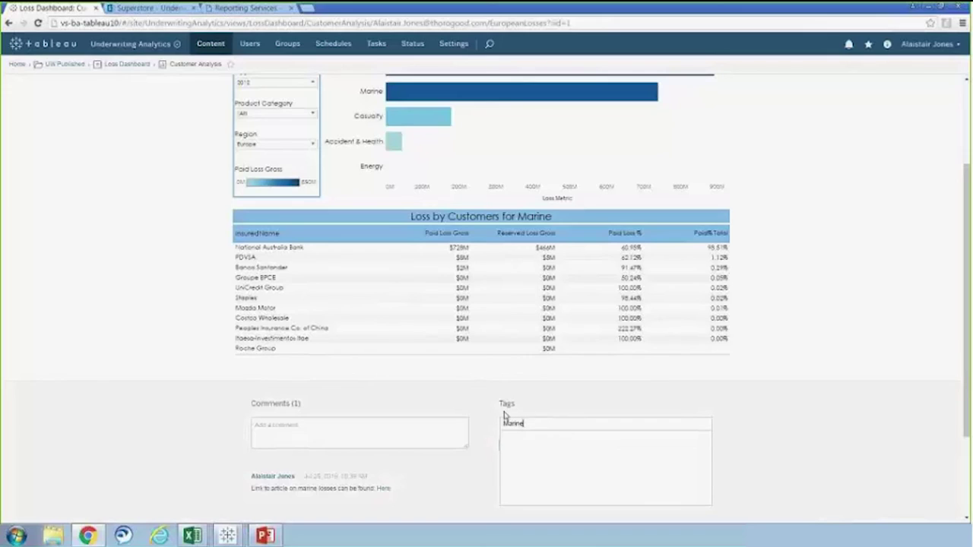
{"action": "left_click", "coordinate": [512, 441]}
{"action": "left_click", "coordinate": [521, 460]}
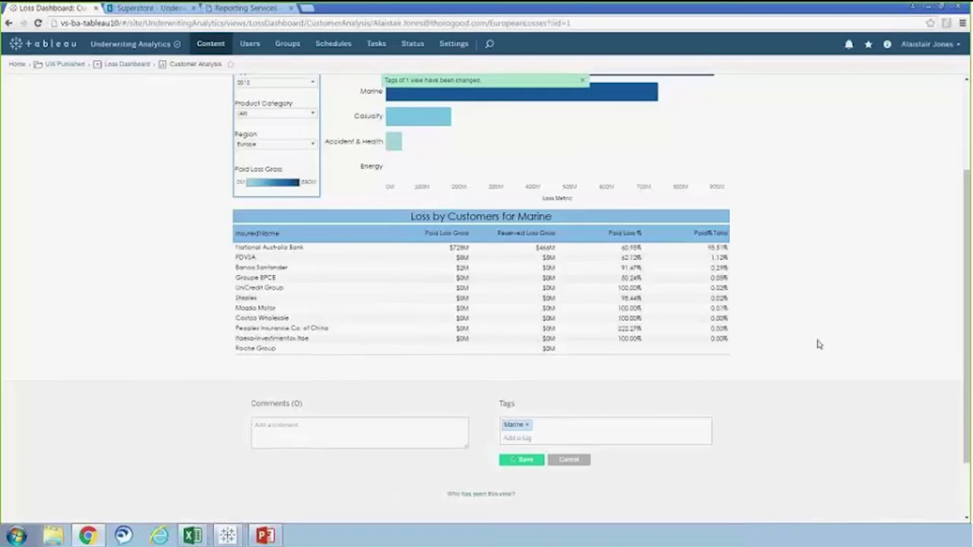
- Search the site for "marine" to find the tagged content, and dismiss the search results
{"action": "scroll", "coordinate": [819, 342], "scroll_direction": "up", "scroll_amount": 2}
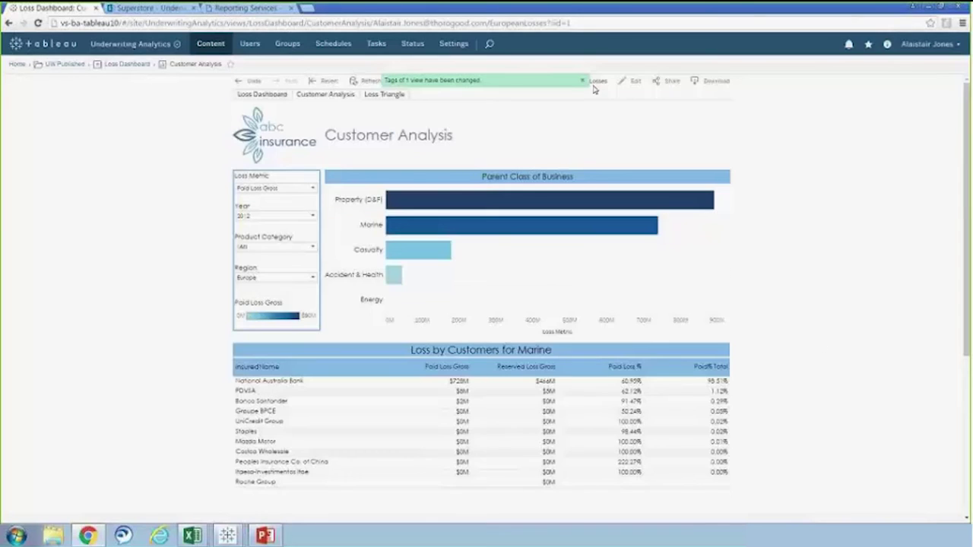
{"action": "left_click", "coordinate": [489, 46]}
{"action": "type", "text": "marine"}
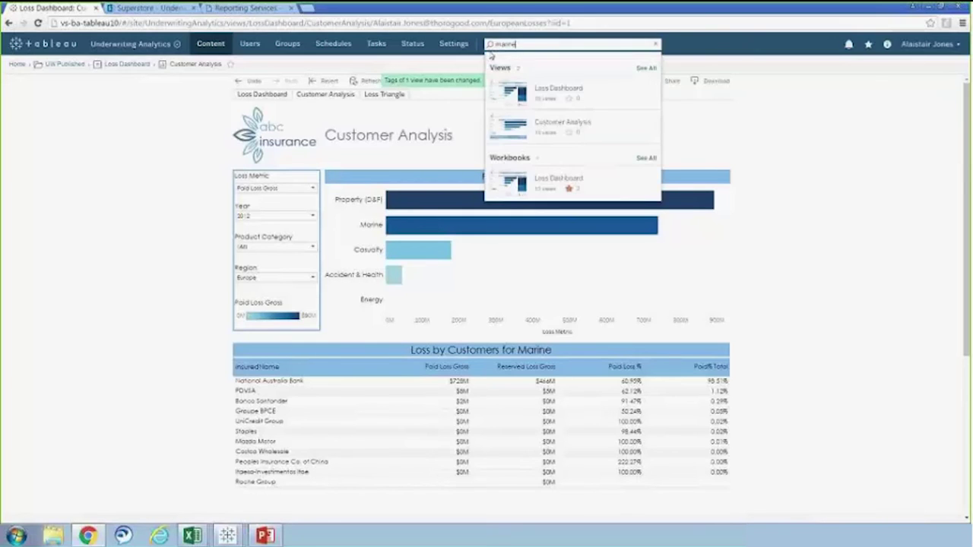
{"action": "left_click", "coordinate": [819, 187]}
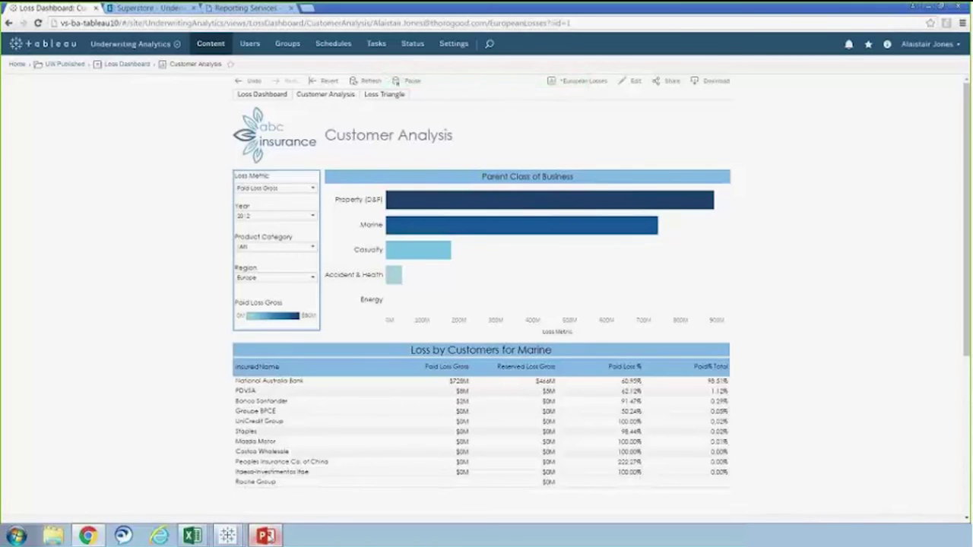
- Switch to the PowerPoint slideshow and advance to the Aligning Business Scenarios slide
{"action": "left_click", "coordinate": [266, 536]}
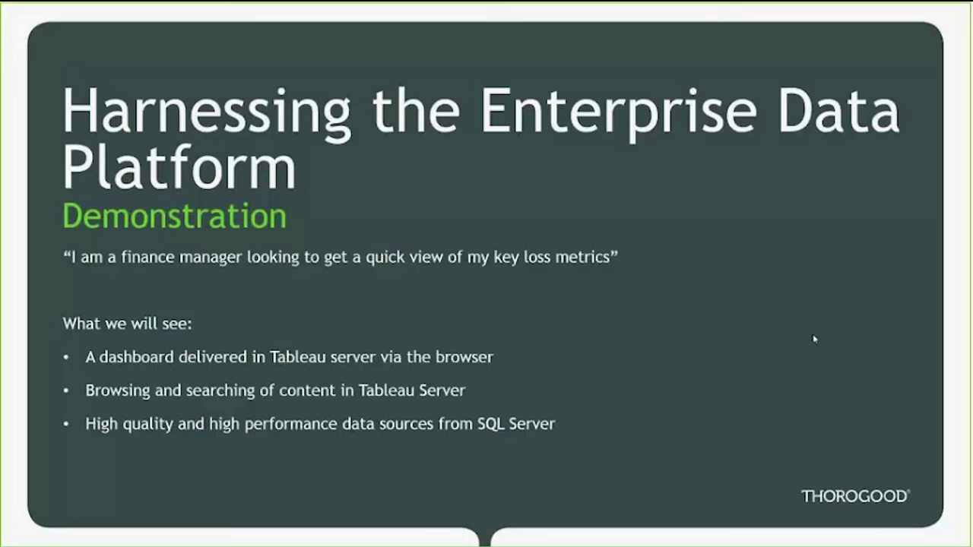
{"action": "key", "text": "Right"}
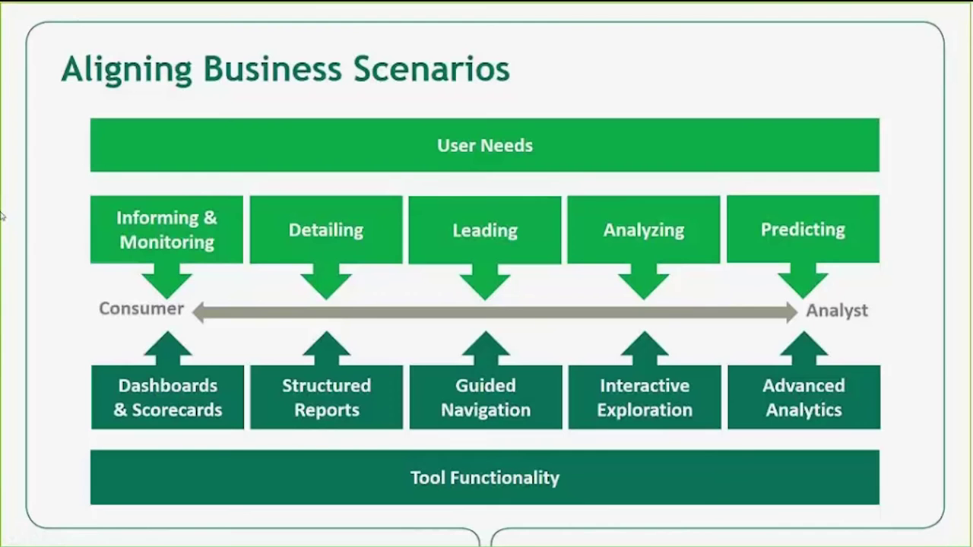
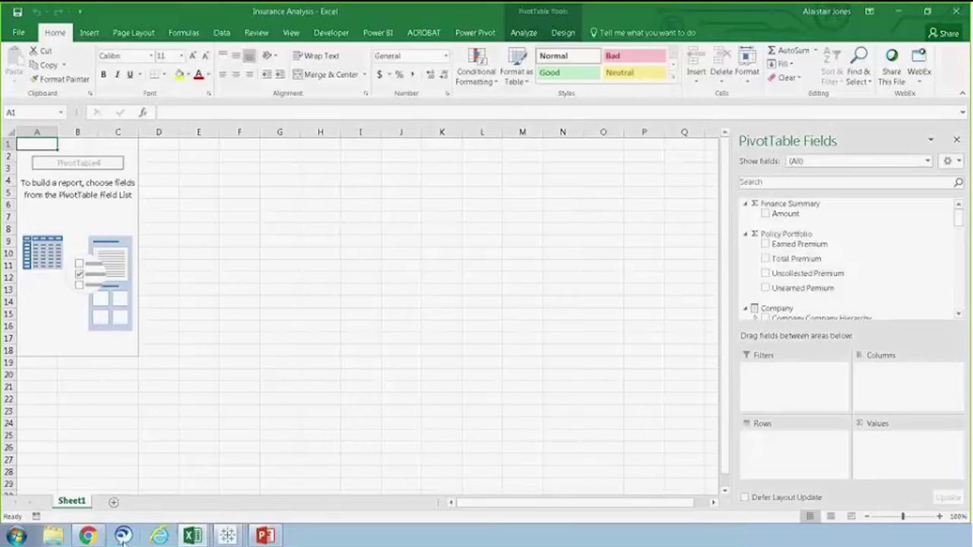
- Build the PivotTable in the Excel Insurance Analysis workbook with Total Premium as values, Insured as rows and Fiscal Calendar as columns
{"action": "left_click_drag", "start_coordinate": [783, 258], "coordinate": [856, 447]}
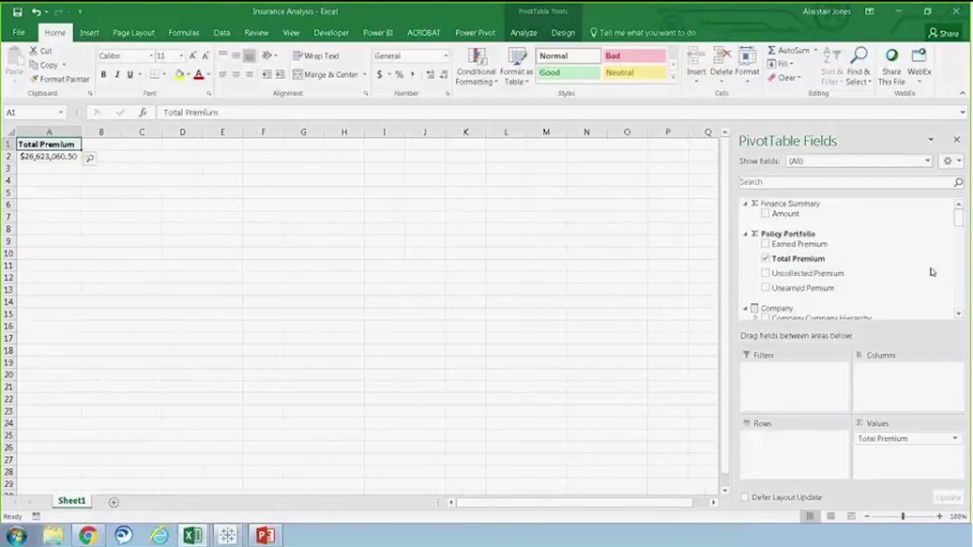
{"action": "scroll", "coordinate": [959, 309], "scroll_direction": "down", "scroll_amount": 3}
{"action": "scroll", "coordinate": [959, 309], "scroll_direction": "down", "scroll_amount": 3}
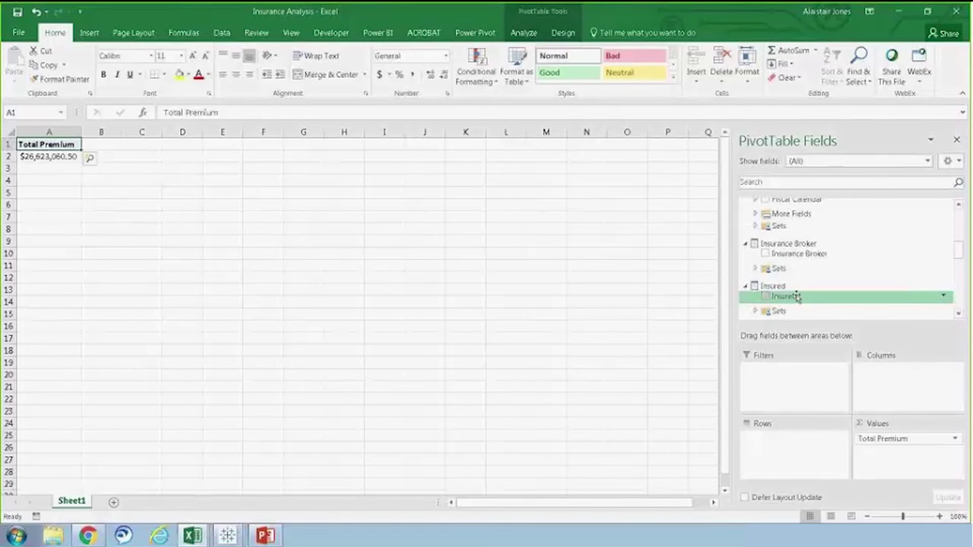
{"action": "left_click_drag", "start_coordinate": [797, 299], "coordinate": [769, 441]}
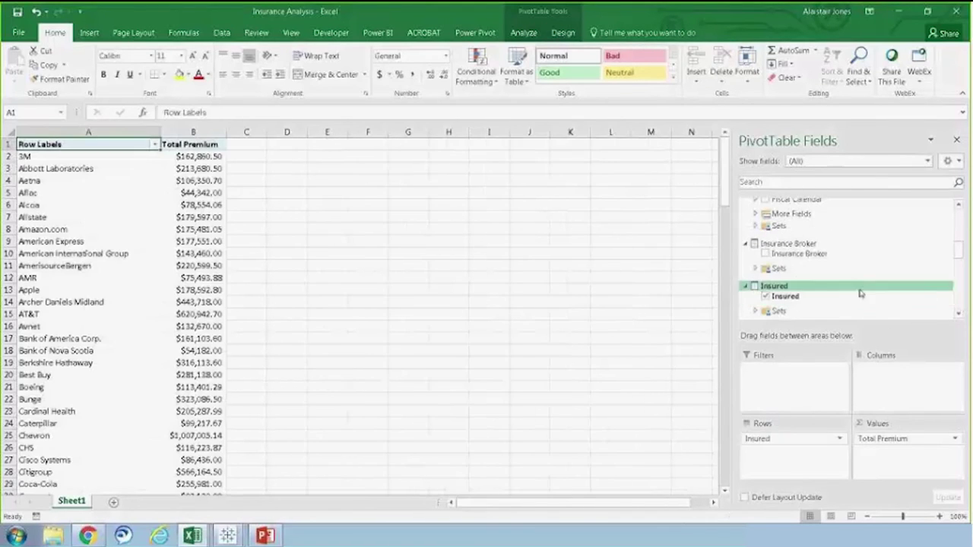
{"action": "scroll", "coordinate": [959, 221], "scroll_direction": "up", "scroll_amount": 3}
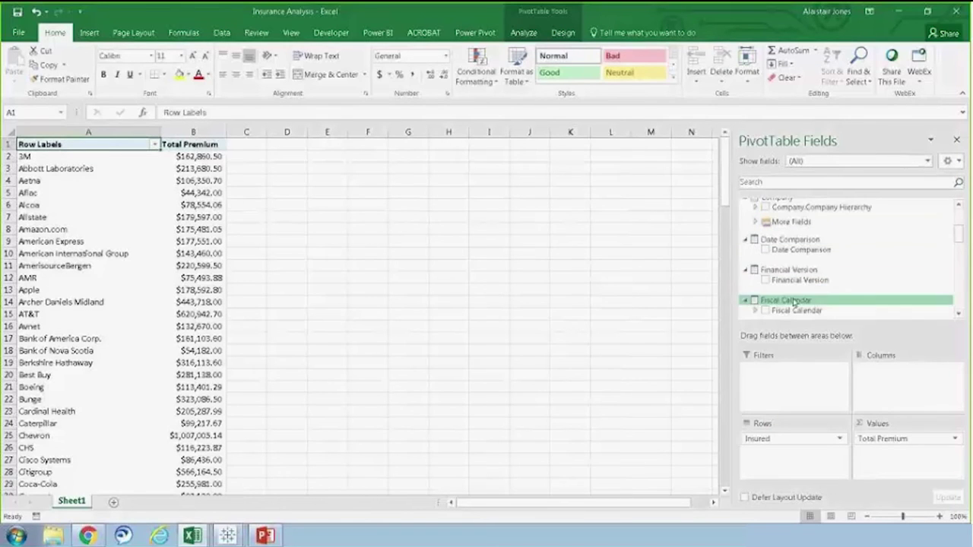
{"action": "left_click", "coordinate": [764, 311]}
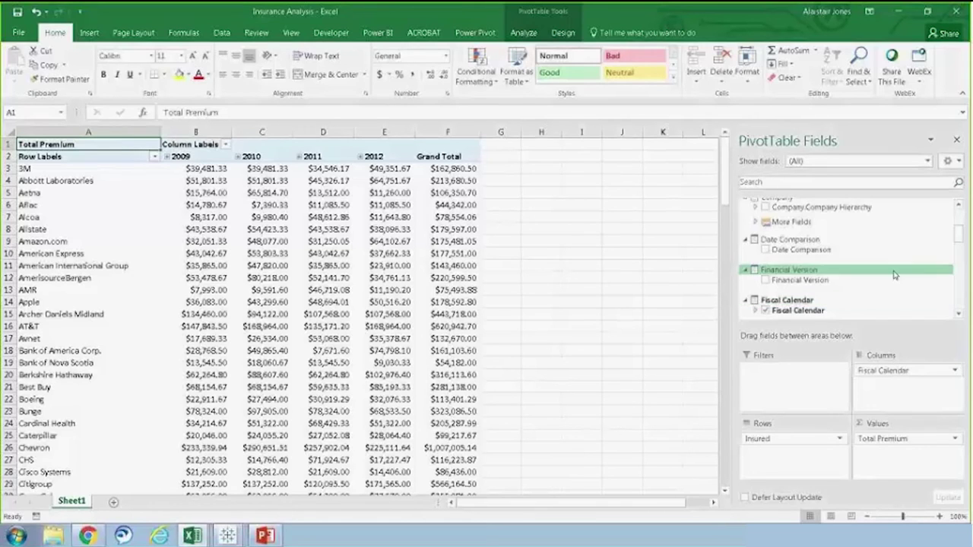
- Add a slicer for Insurance Broker and place it beside the PivotTable's Grand Total column, clear of the data
{"action": "scroll", "coordinate": [844, 262], "scroll_direction": "down", "scroll_amount": 3}
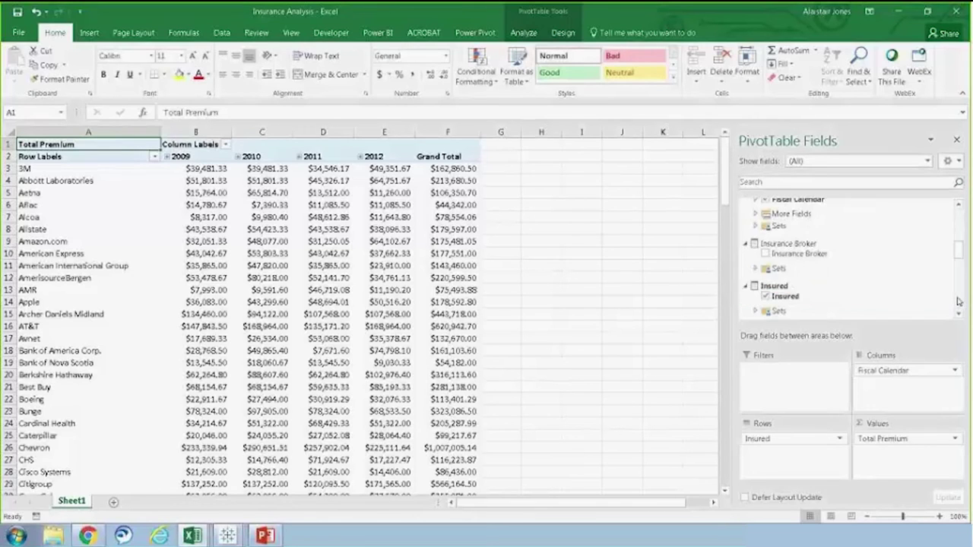
{"action": "right_click", "coordinate": [816, 256]}
{"action": "left_click", "coordinate": [849, 316]}
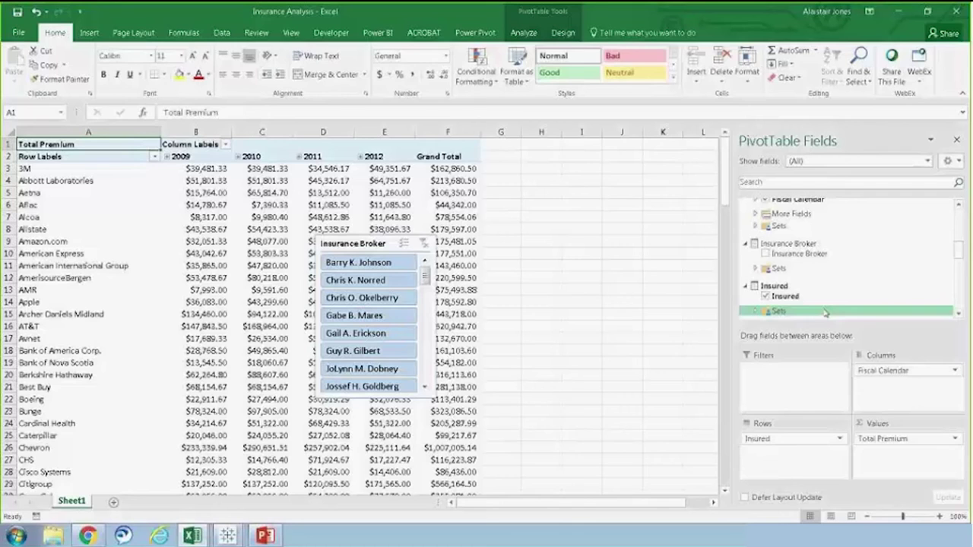
{"action": "left_click_drag", "start_coordinate": [375, 244], "coordinate": [585, 149]}
{"action": "left_click", "coordinate": [448, 192]}
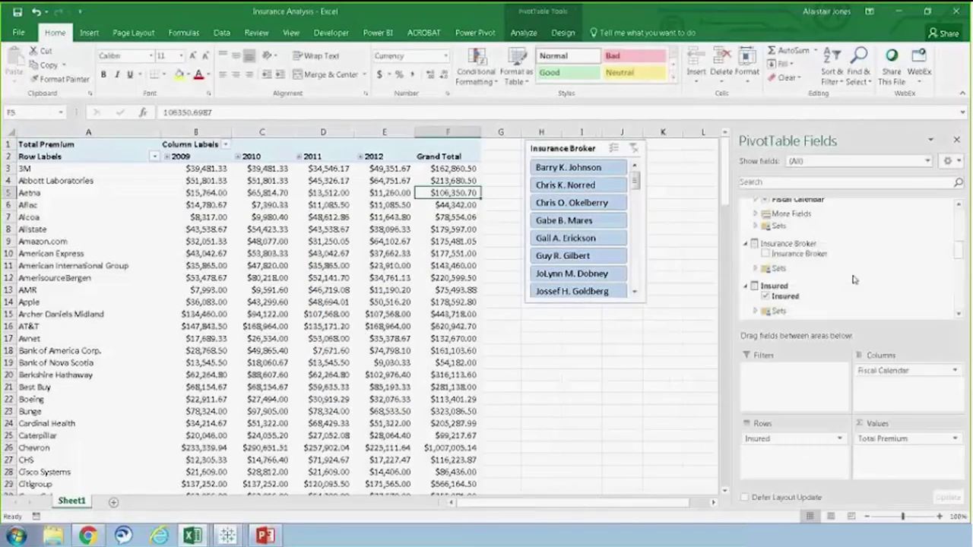
- Add a slicer for the Underwriter field to the PivotTable
{"action": "left_click", "coordinate": [958, 297]}
{"action": "left_click", "coordinate": [959, 301]}
{"action": "left_click", "coordinate": [959, 305]}
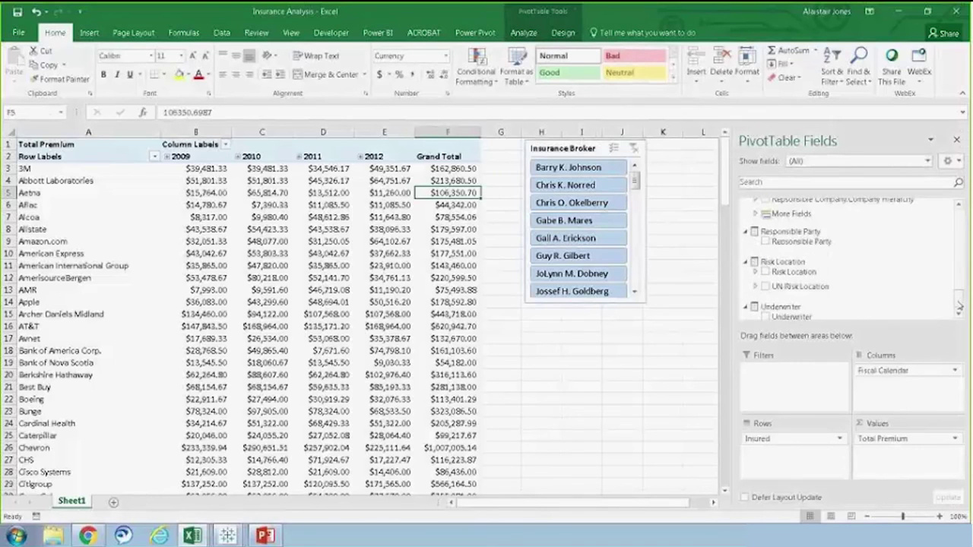
{"action": "right_click", "coordinate": [826, 316]}
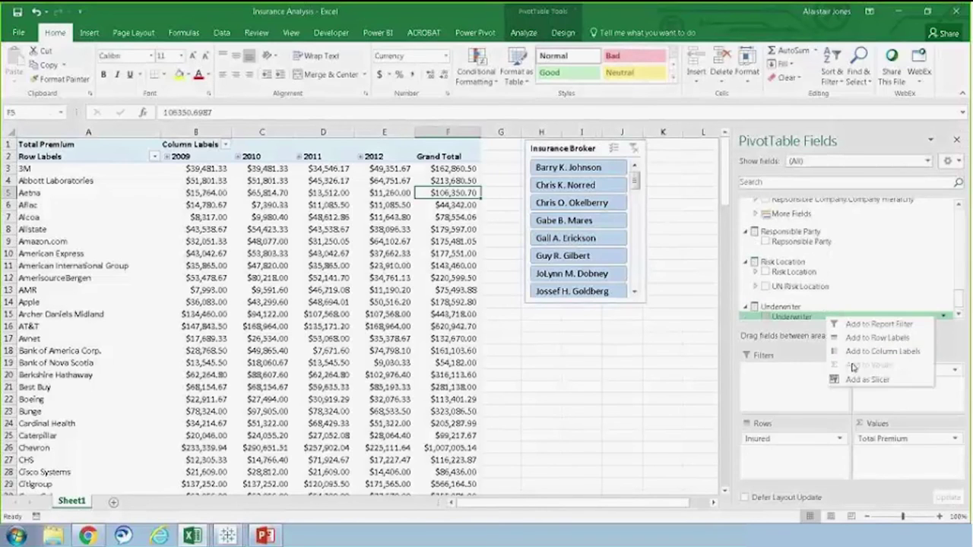
{"action": "left_click", "coordinate": [867, 379]}
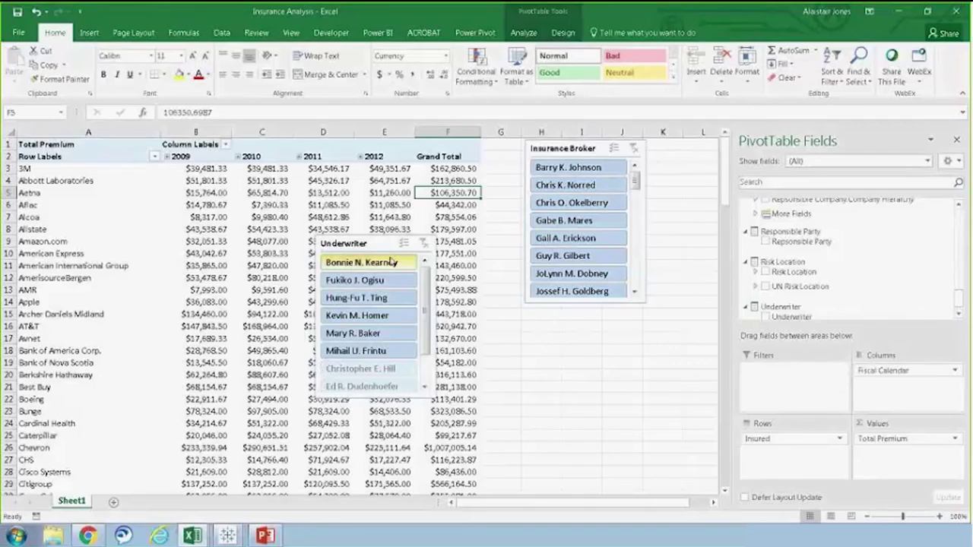
- Place the Underwriter slicer beside the Insurance Broker slicer, then filter the PivotTable to the sixth broker listed
{"action": "left_click_drag", "start_coordinate": [384, 245], "coordinate": [521, 148]}
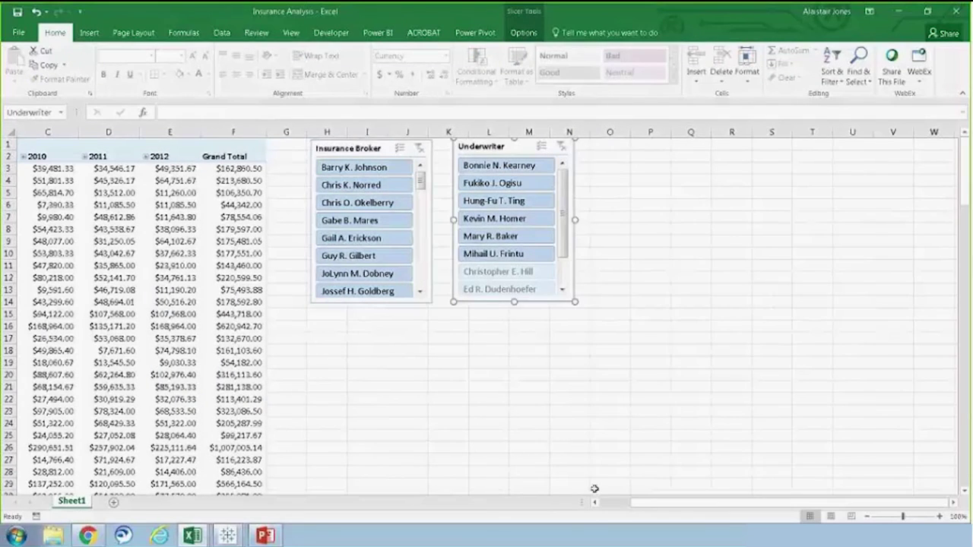
{"action": "left_click", "coordinate": [594, 502]}
{"action": "left_click", "coordinate": [500, 182]}
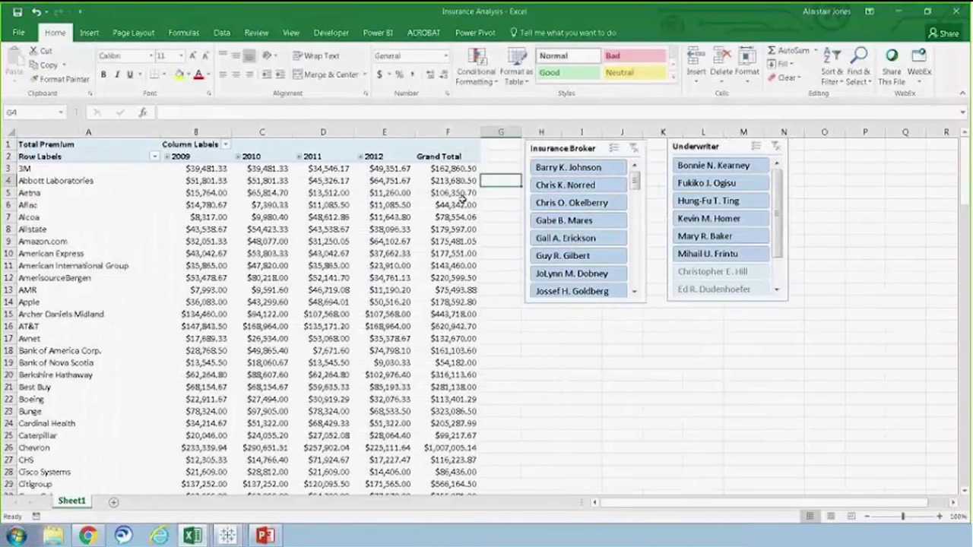
{"action": "left_click", "coordinate": [600, 259]}
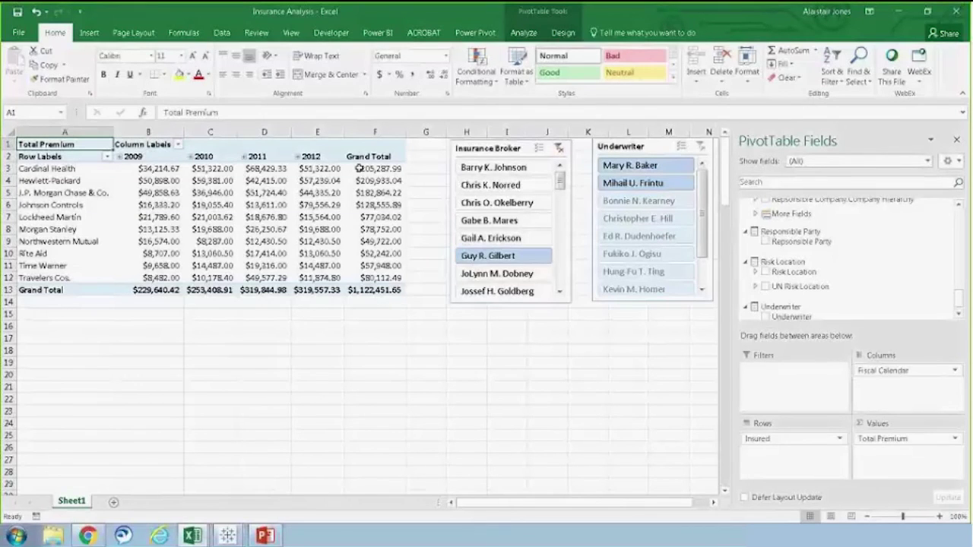
- Apply blue gradient data bars to the Grand Total values of the insured companies in F3:F12
{"action": "mouse_move", "coordinate": [358, 168]}
{"action": "left_click_drag", "start_coordinate": [358, 168], "coordinate": [377, 278]}
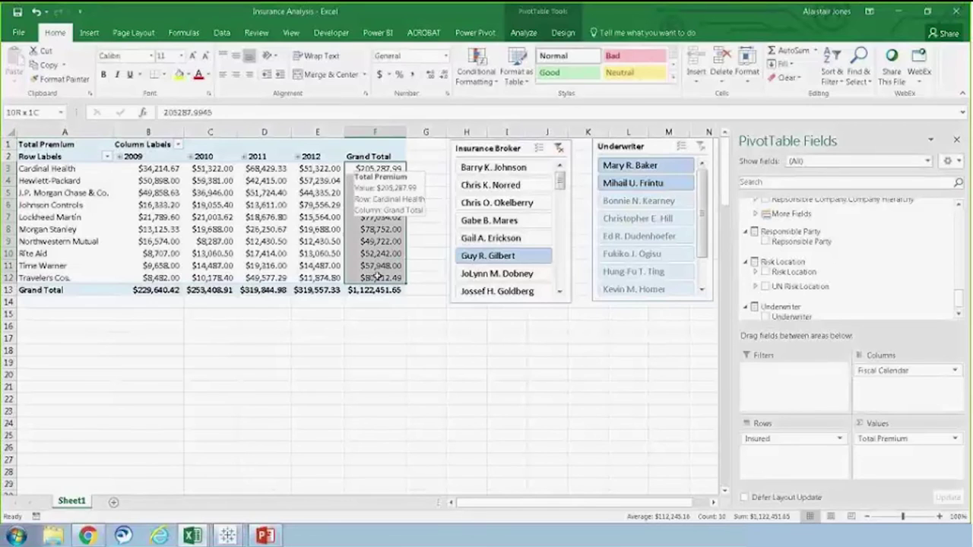
{"action": "left_click", "coordinate": [480, 81]}
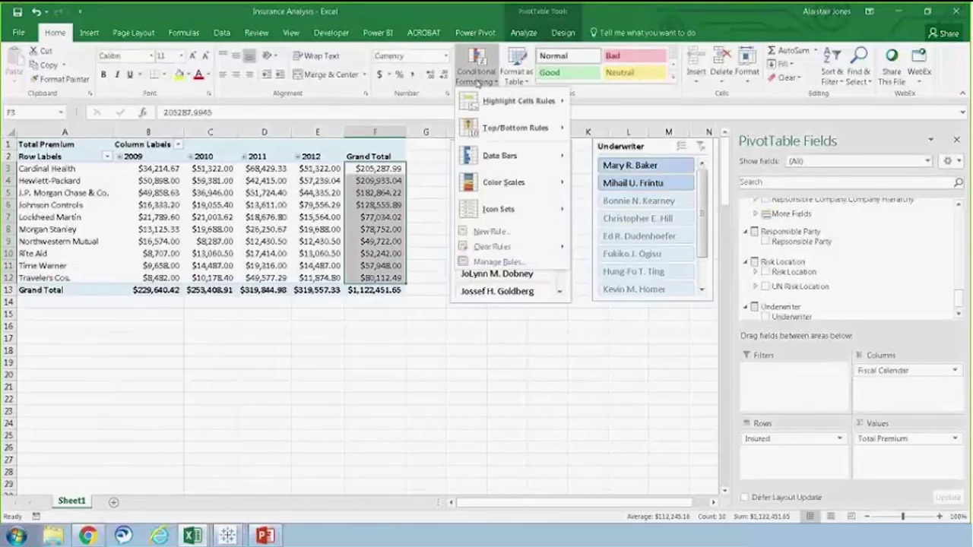
{"action": "mouse_move", "coordinate": [499, 156]}
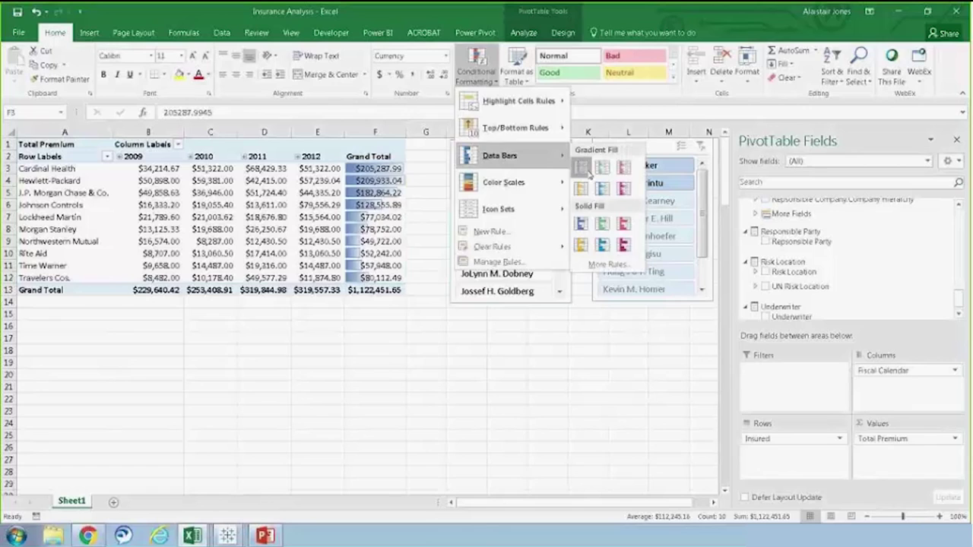
{"action": "left_click", "coordinate": [532, 173]}
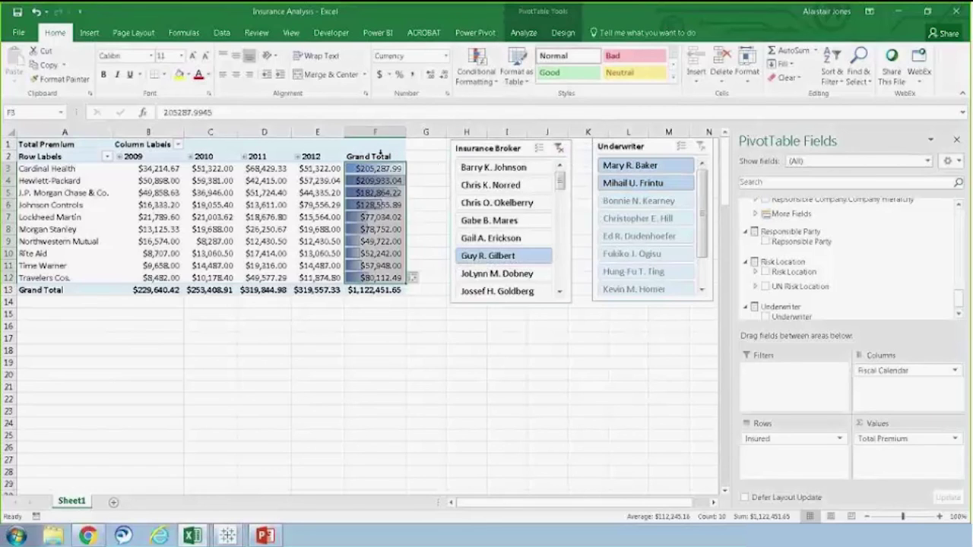
- Sort the Insured row labels in descending order of Total Premium
{"action": "left_click", "coordinate": [92, 168]}
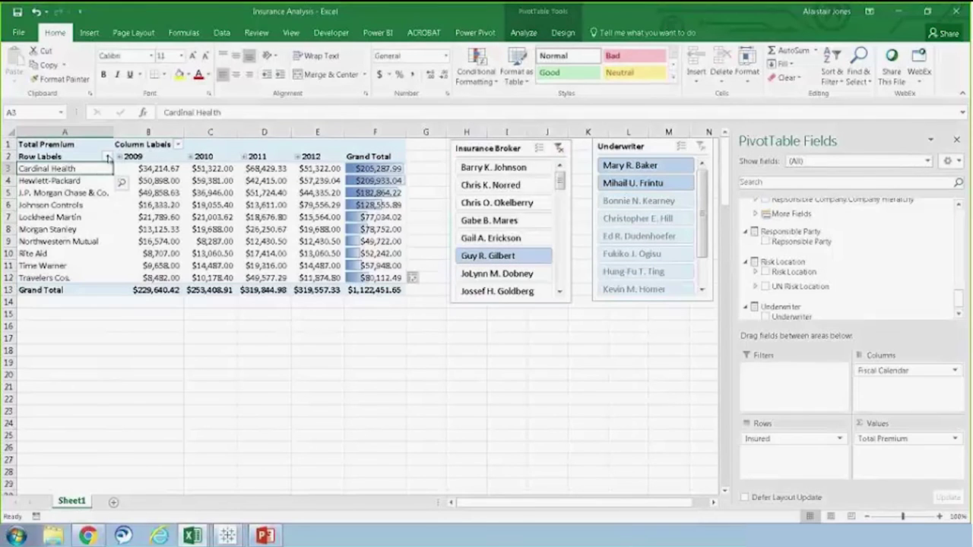
{"action": "left_click", "coordinate": [107, 156]}
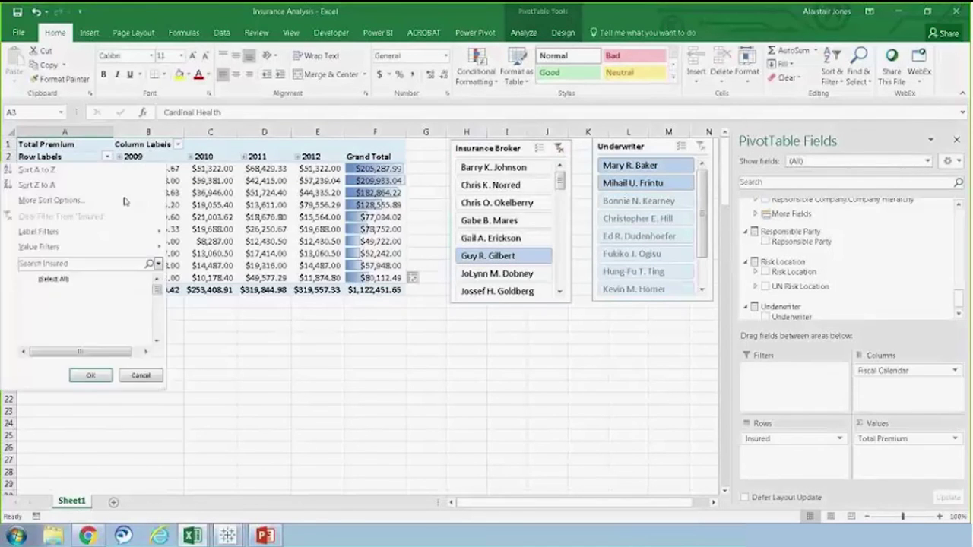
{"action": "left_click", "coordinate": [73, 200]}
{"action": "left_click", "coordinate": [402, 243]}
{"action": "left_click", "coordinate": [440, 257]}
{"action": "left_click", "coordinate": [433, 277]}
{"action": "left_click", "coordinate": [485, 347]}
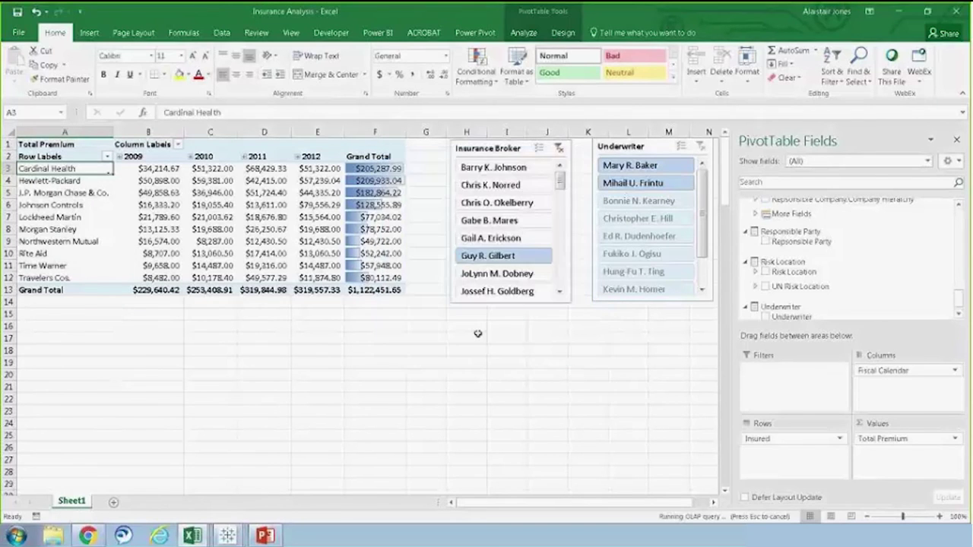
{"action": "left_click", "coordinate": [426, 170]}
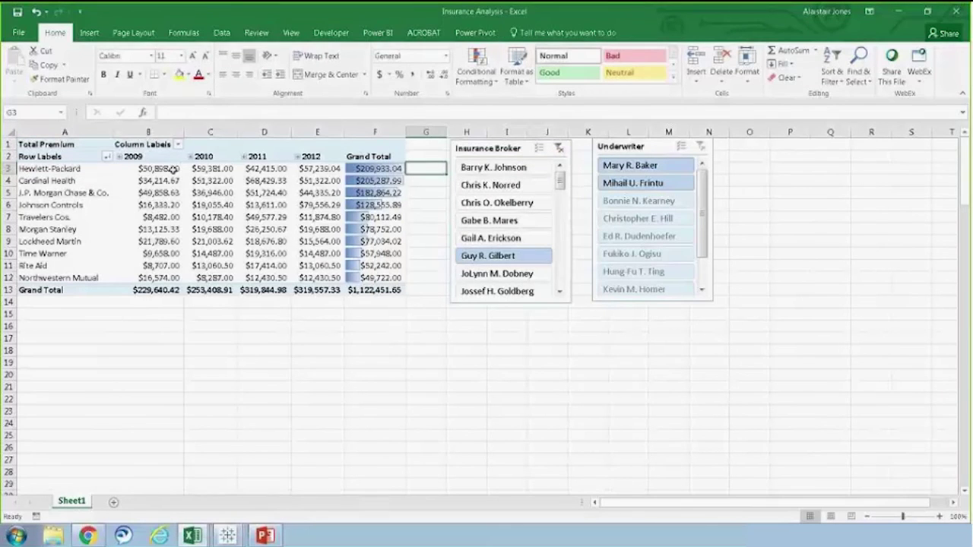
- Create a line sparkline in G3 from the yearly premiums in B3:E3 and fill it down to G12
{"action": "mouse_move", "coordinate": [313, 169]}
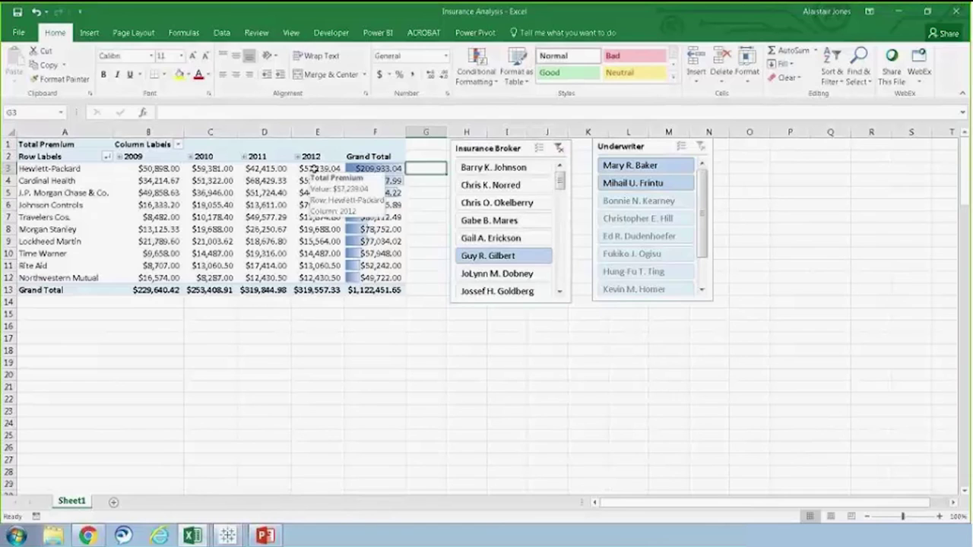
{"action": "left_click_drag", "start_coordinate": [178, 170], "coordinate": [314, 173]}
{"action": "left_click", "coordinate": [89, 32]}
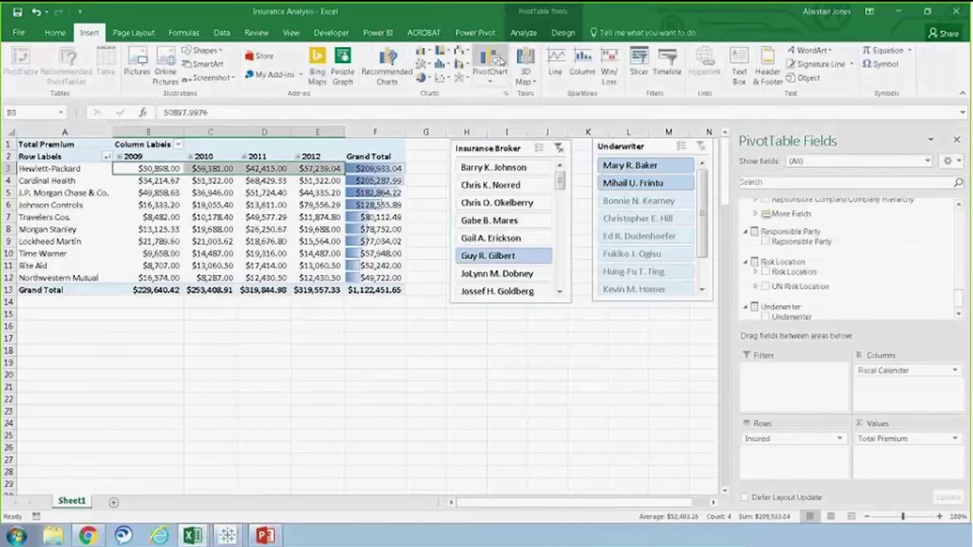
{"action": "left_click", "coordinate": [555, 65]}
{"action": "left_click", "coordinate": [426, 168]}
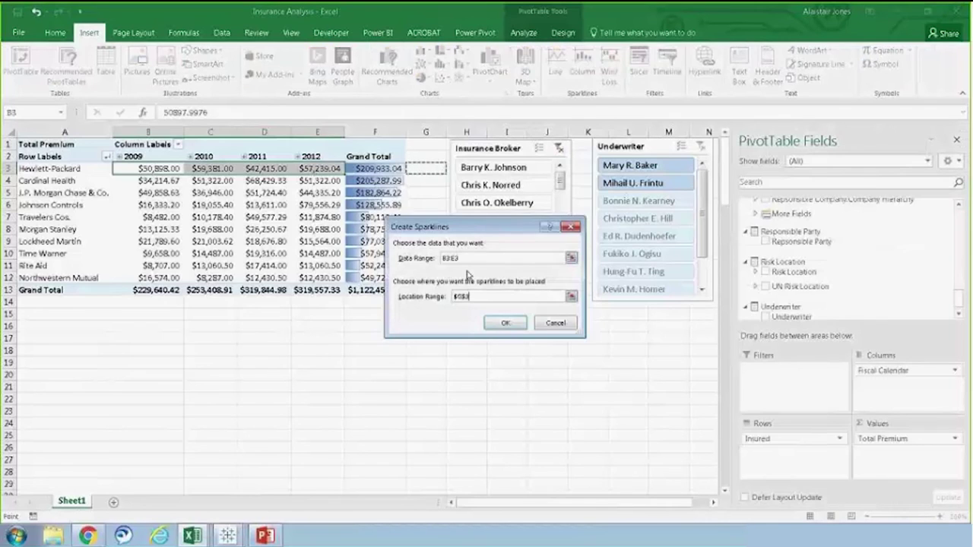
{"action": "left_click", "coordinate": [506, 322]}
{"action": "left_click_drag", "start_coordinate": [447, 174], "coordinate": [427, 301]}
{"action": "left_click", "coordinate": [427, 302]}
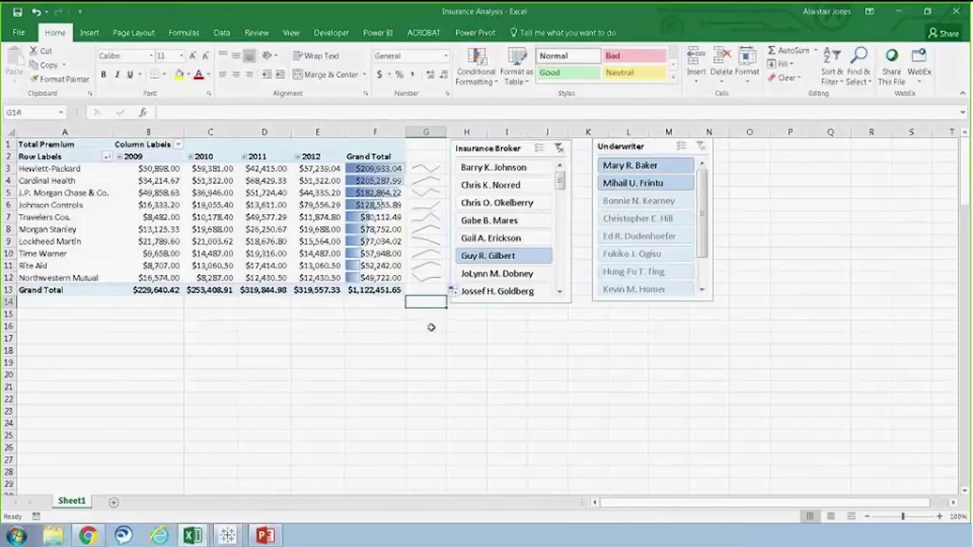
{"action": "left_click", "coordinate": [432, 168]}
{"action": "left_click", "coordinate": [438, 206]}
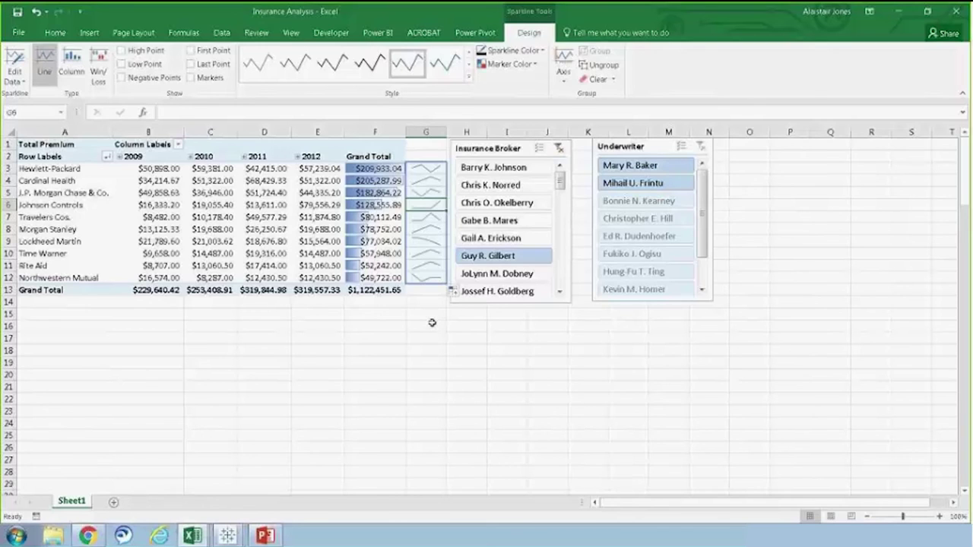
- Switch to the Tableau Insurance Analysis workbook and chart Total Premium in columns against Insured in rows
{"action": "mouse_move", "coordinate": [232, 536]}
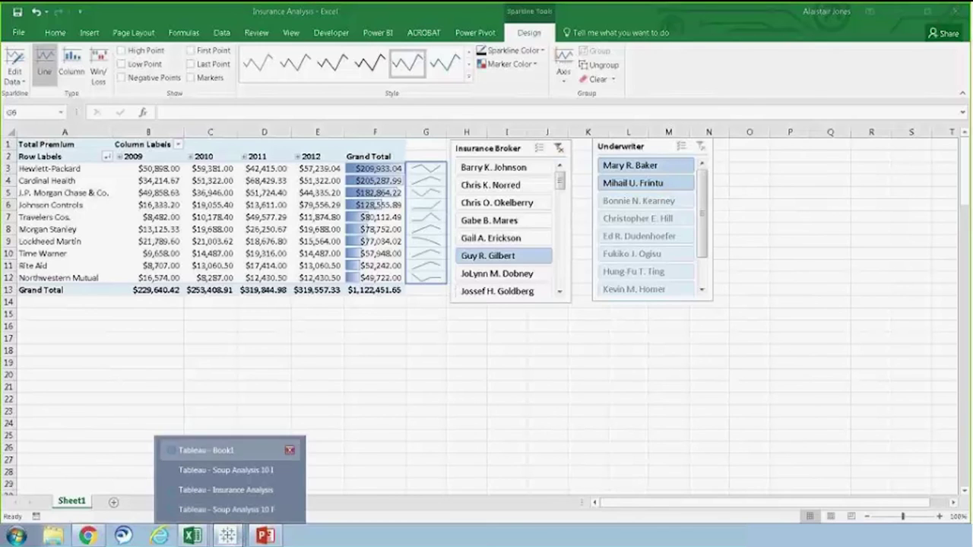
{"action": "left_click", "coordinate": [239, 491]}
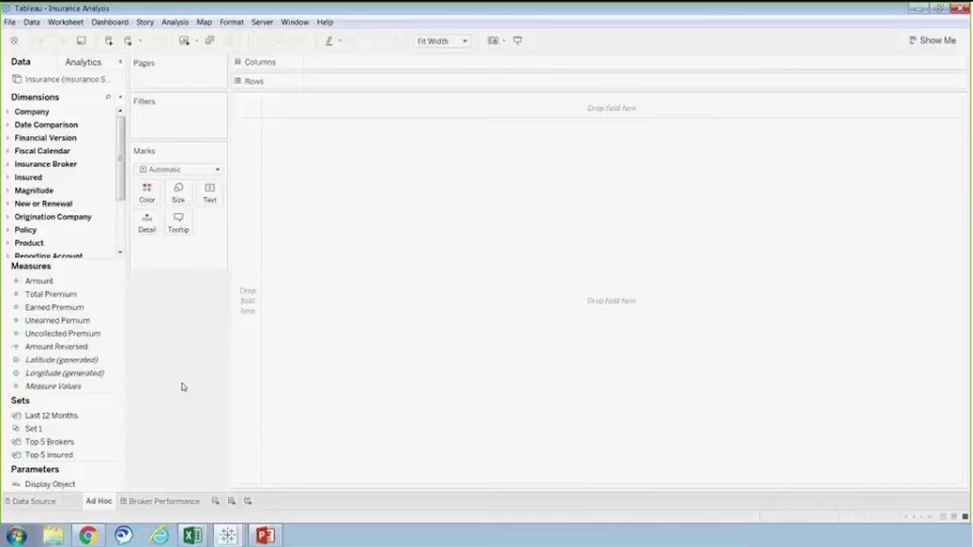
{"action": "left_click", "coordinate": [67, 296]}
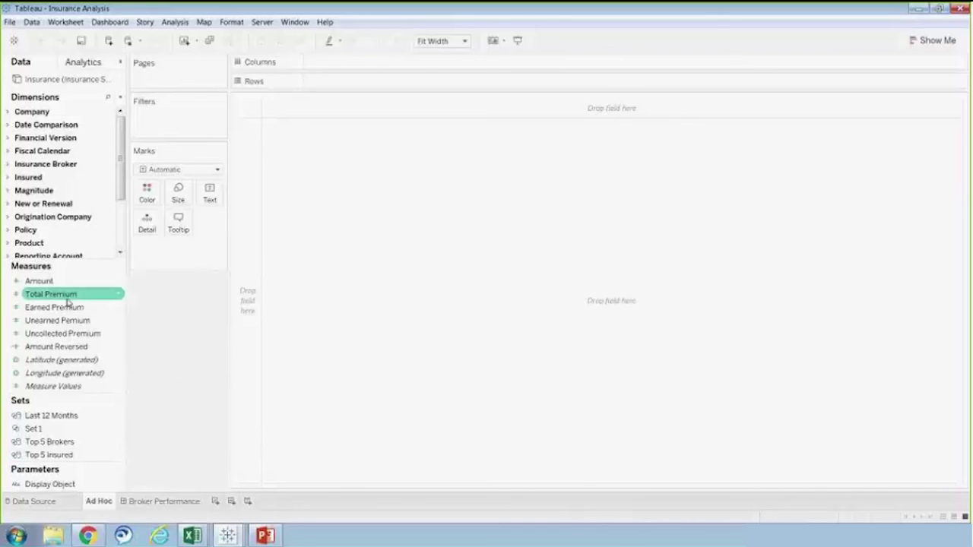
{"action": "mouse_move", "coordinate": [67, 303]}
{"action": "left_mouse_down"}
{"action": "mouse_move", "coordinate": [176, 234]}
{"action": "mouse_move", "coordinate": [342, 67]}
{"action": "left_mouse_up"}
{"action": "left_click", "coordinate": [42, 191]}
{"action": "left_click_drag", "start_coordinate": [42, 193], "coordinate": [322, 84]}
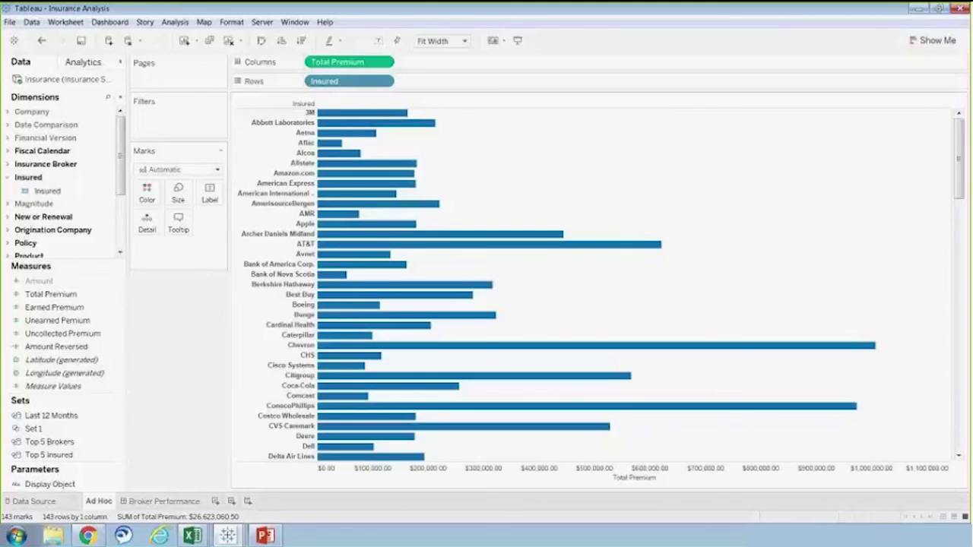
- Replace Insured with Product Group from the Product dimension as the chart's rows
{"action": "left_click_drag", "start_coordinate": [119, 165], "coordinate": [119, 200]}
{"action": "left_click", "coordinate": [8, 190]}
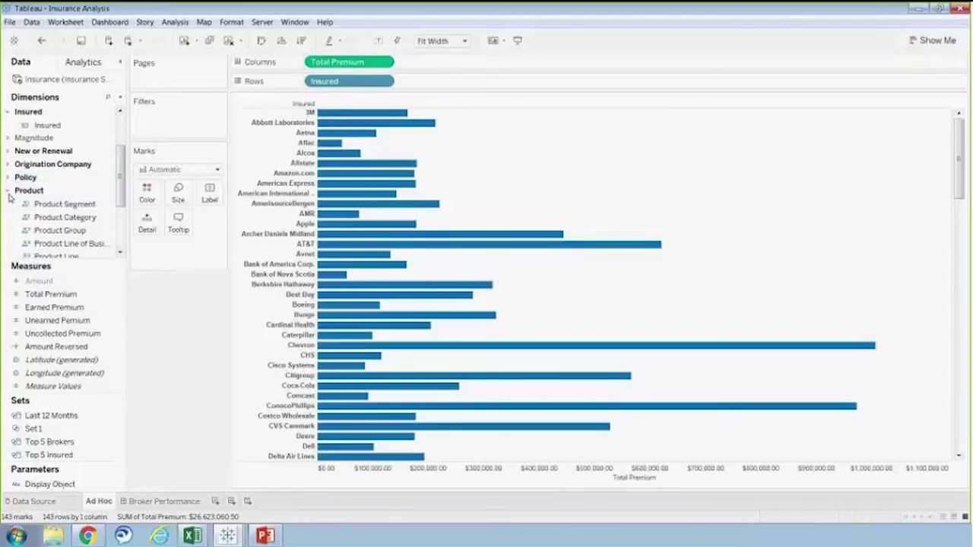
{"action": "left_click_drag", "start_coordinate": [52, 236], "coordinate": [338, 91]}
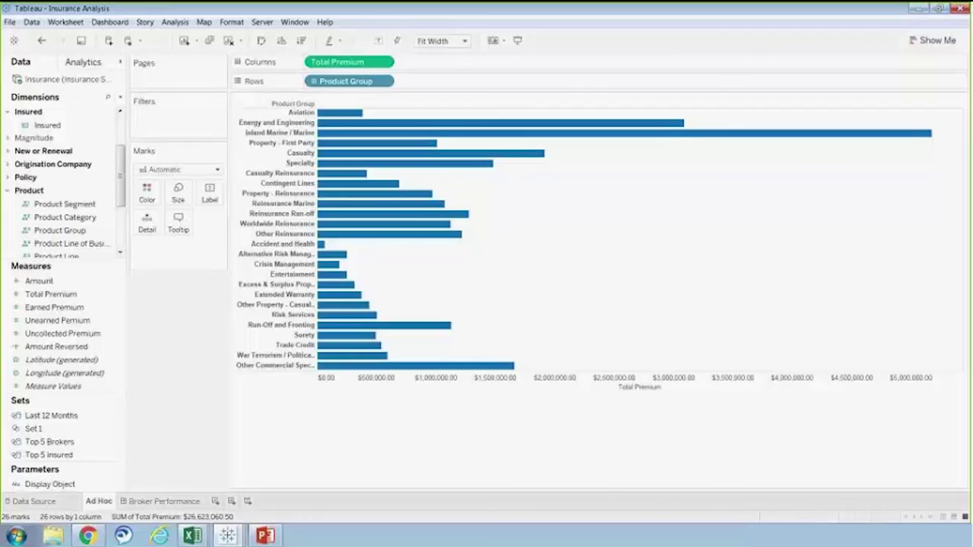
- Convert the Product Group bar chart into a treemap
{"action": "left_click", "coordinate": [936, 42]}
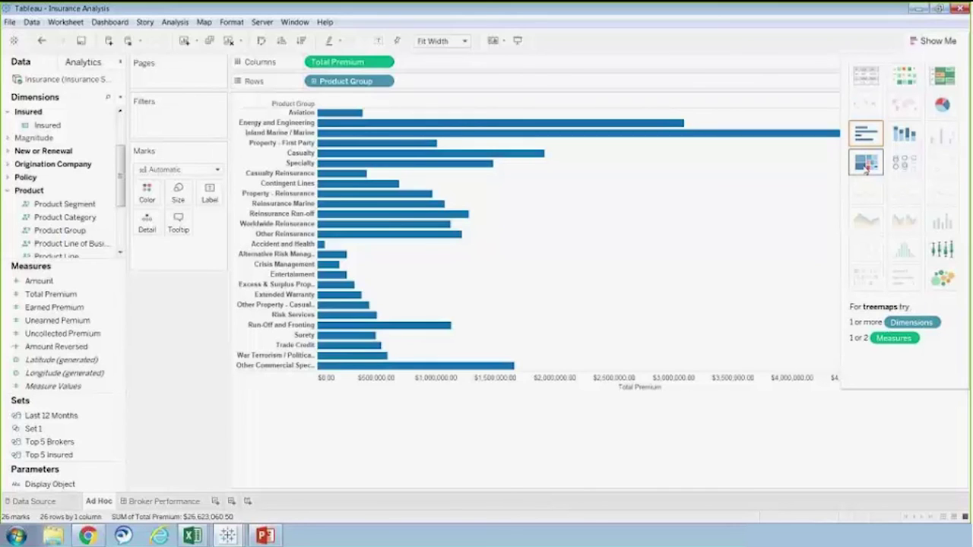
{"action": "left_click", "coordinate": [867, 165]}
{"action": "left_click", "coordinate": [940, 43]}
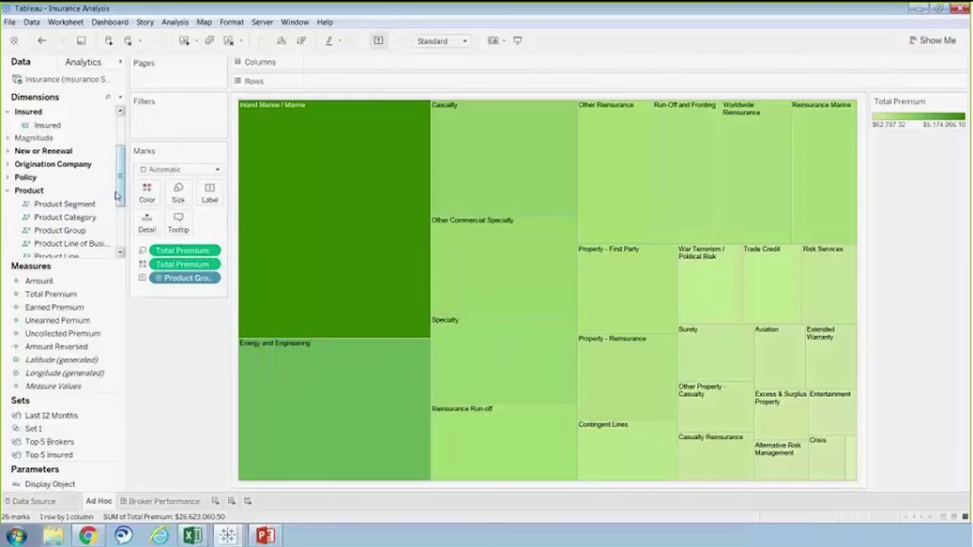
- Split the treemap into rows by Insurance Broker and fit the view to the available width
{"action": "scroll", "coordinate": [120, 133], "scroll_direction": "up", "scroll_amount": 3}
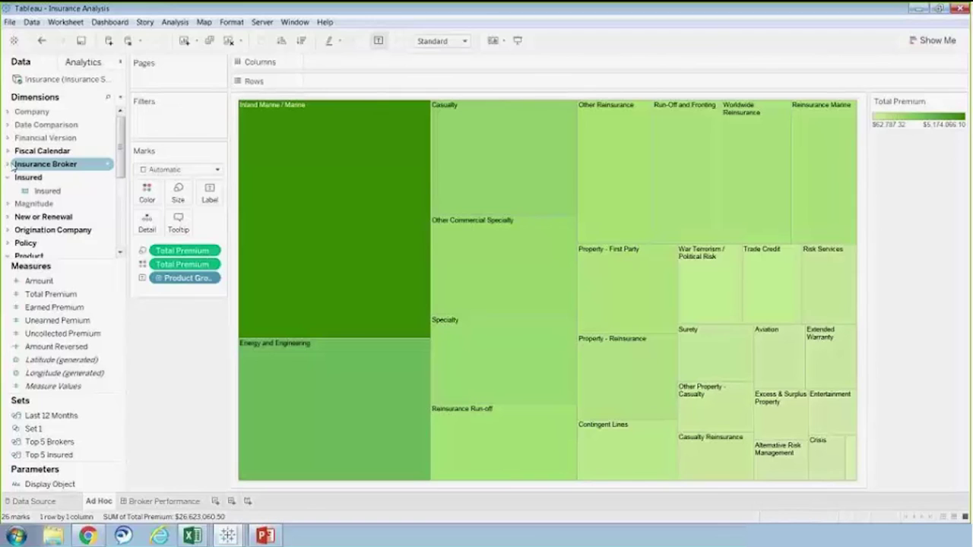
{"action": "left_click", "coordinate": [7, 164]}
{"action": "left_click_drag", "start_coordinate": [64, 177], "coordinate": [297, 82]}
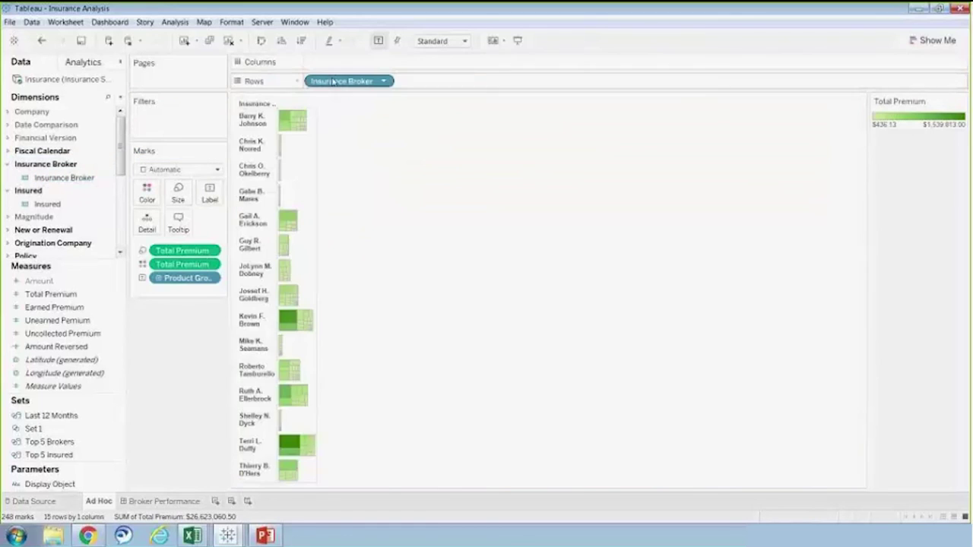
{"action": "left_click", "coordinate": [464, 42]}
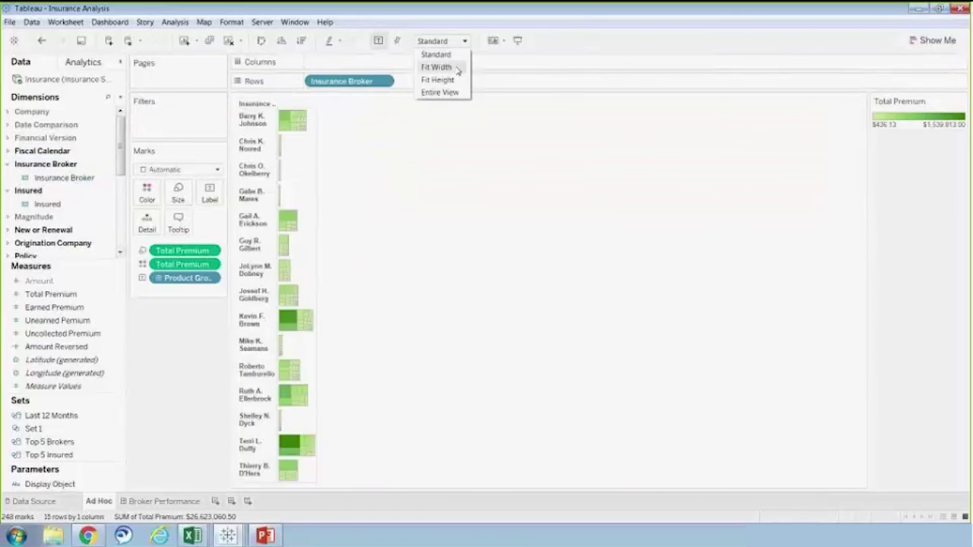
{"action": "left_click", "coordinate": [457, 68]}
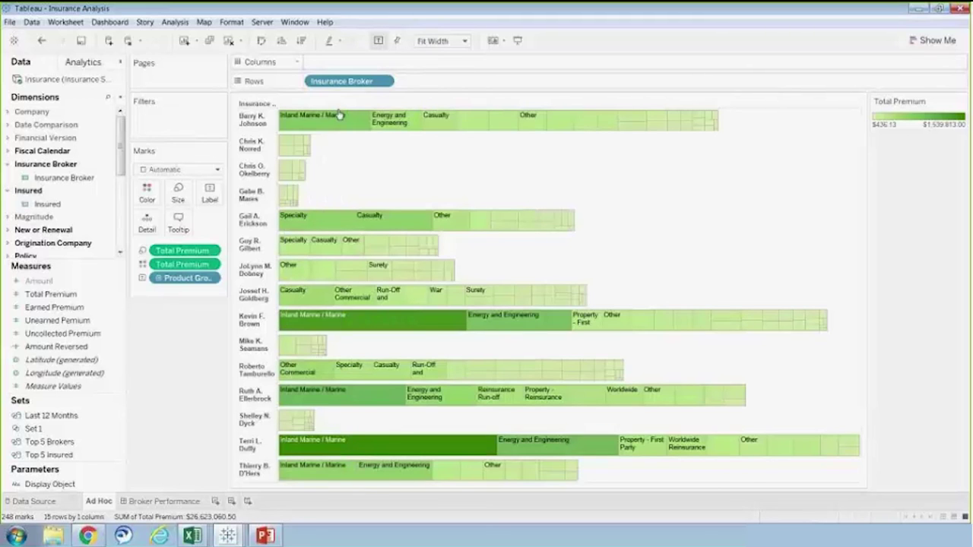
- Sort the Insurance Broker rows in descending order by the Total Premium field
{"action": "right_click", "coordinate": [263, 106]}
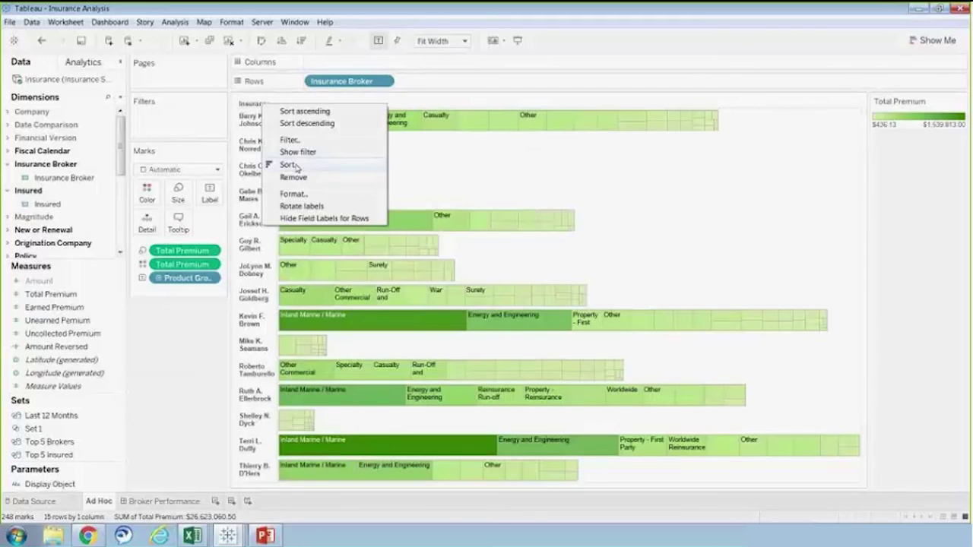
{"action": "left_click", "coordinate": [293, 162]}
{"action": "left_click", "coordinate": [403, 291]}
{"action": "left_click", "coordinate": [498, 304]}
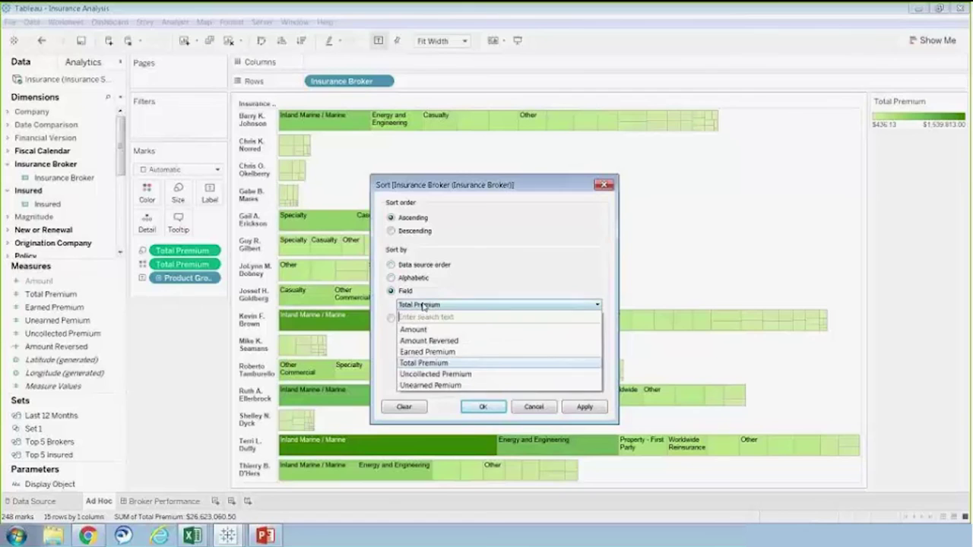
{"action": "left_click", "coordinate": [437, 357]}
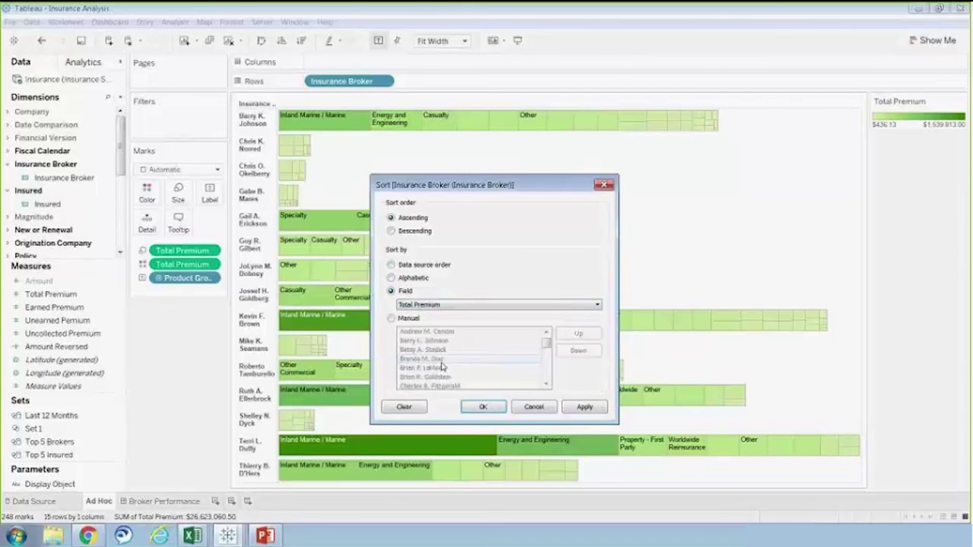
{"action": "left_click", "coordinate": [482, 405]}
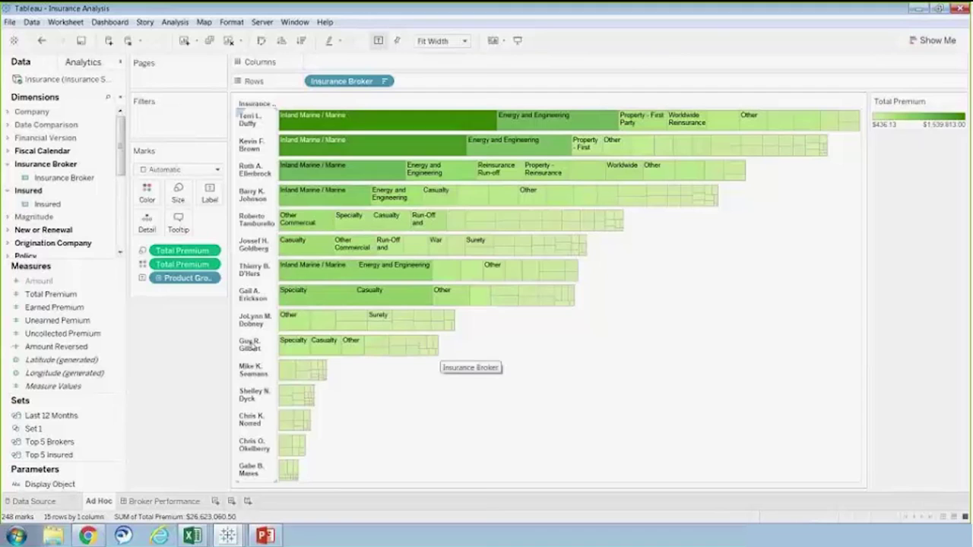
- Browse the dimension list down to the Product fields
{"action": "scroll", "coordinate": [122, 177], "scroll_direction": "down", "scroll_amount": 5}
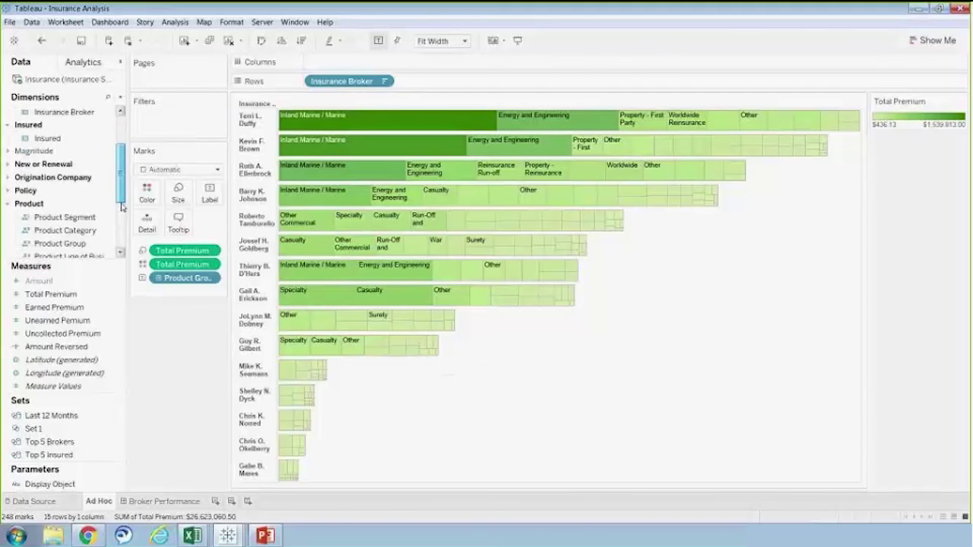